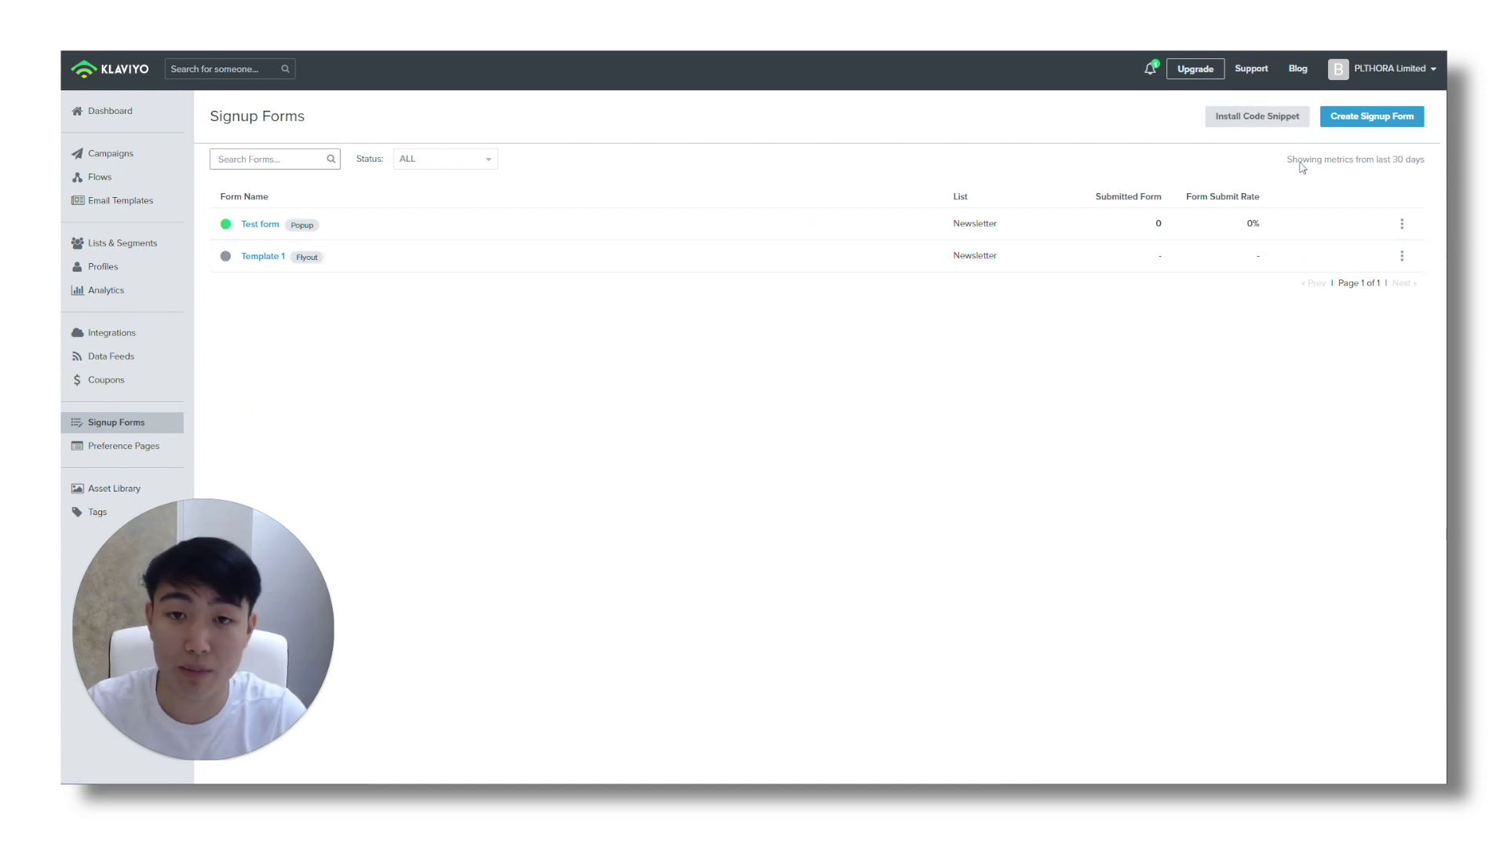
Step: Check the site's install code and confirm the installation succeeded
{"action": "left_click", "coordinate": [1233, 122]}
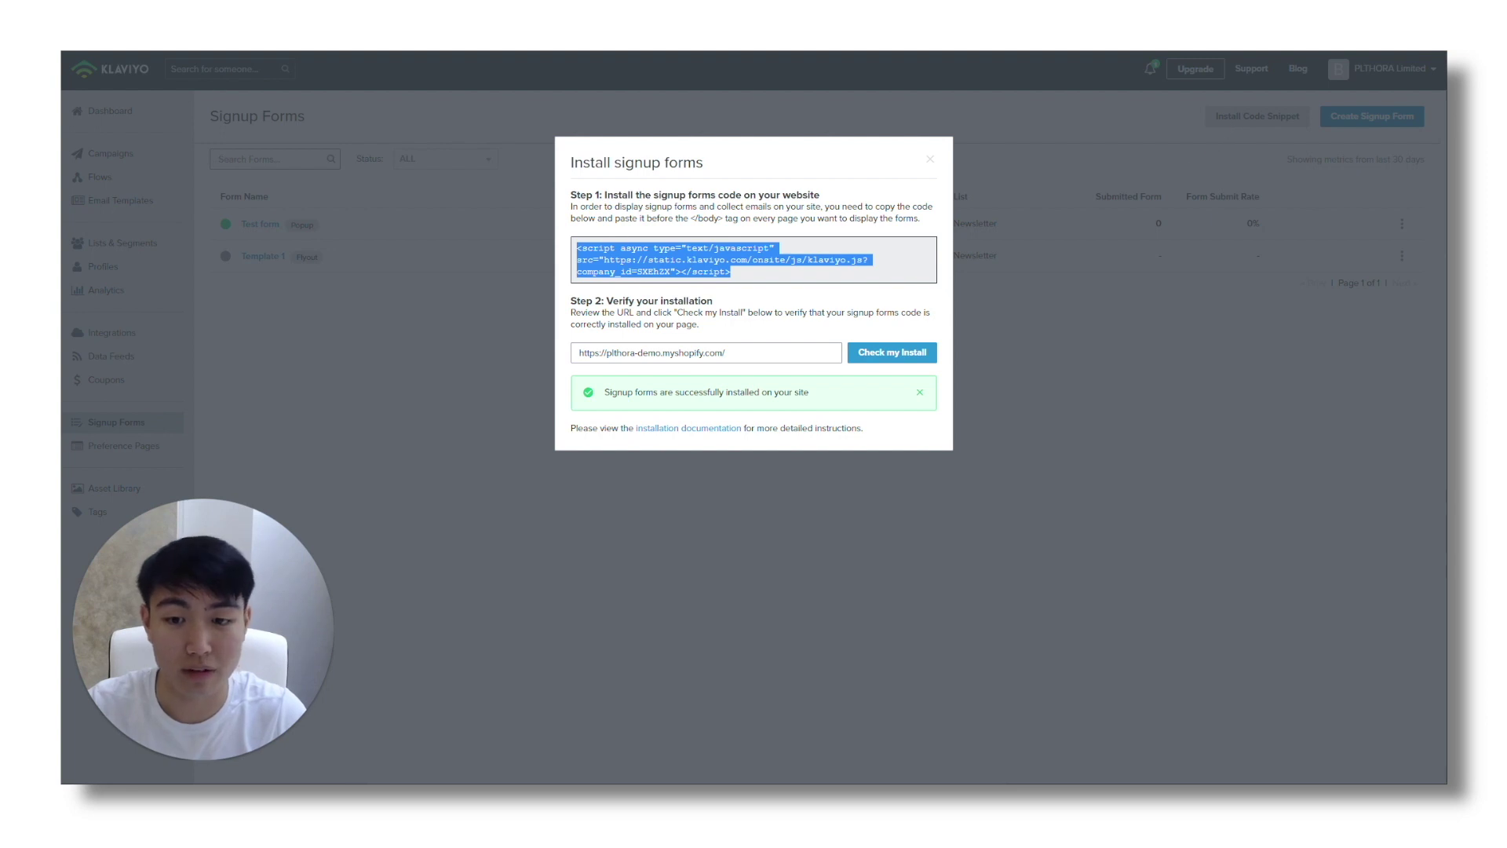
{"action": "left_click_drag", "start_coordinate": [603, 392], "coordinate": [876, 394]}
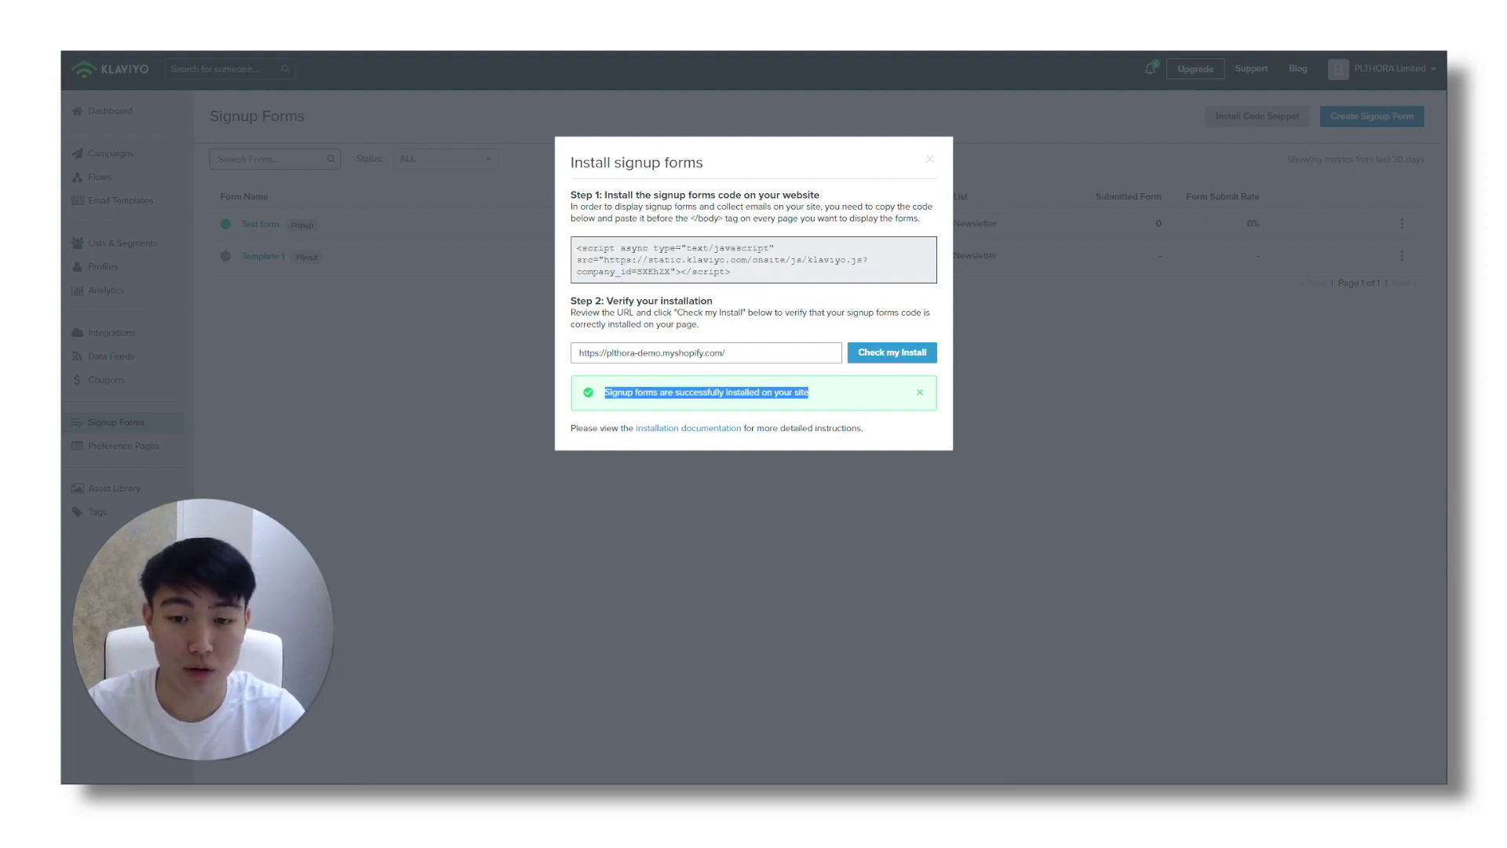
{"action": "left_click", "coordinate": [929, 166]}
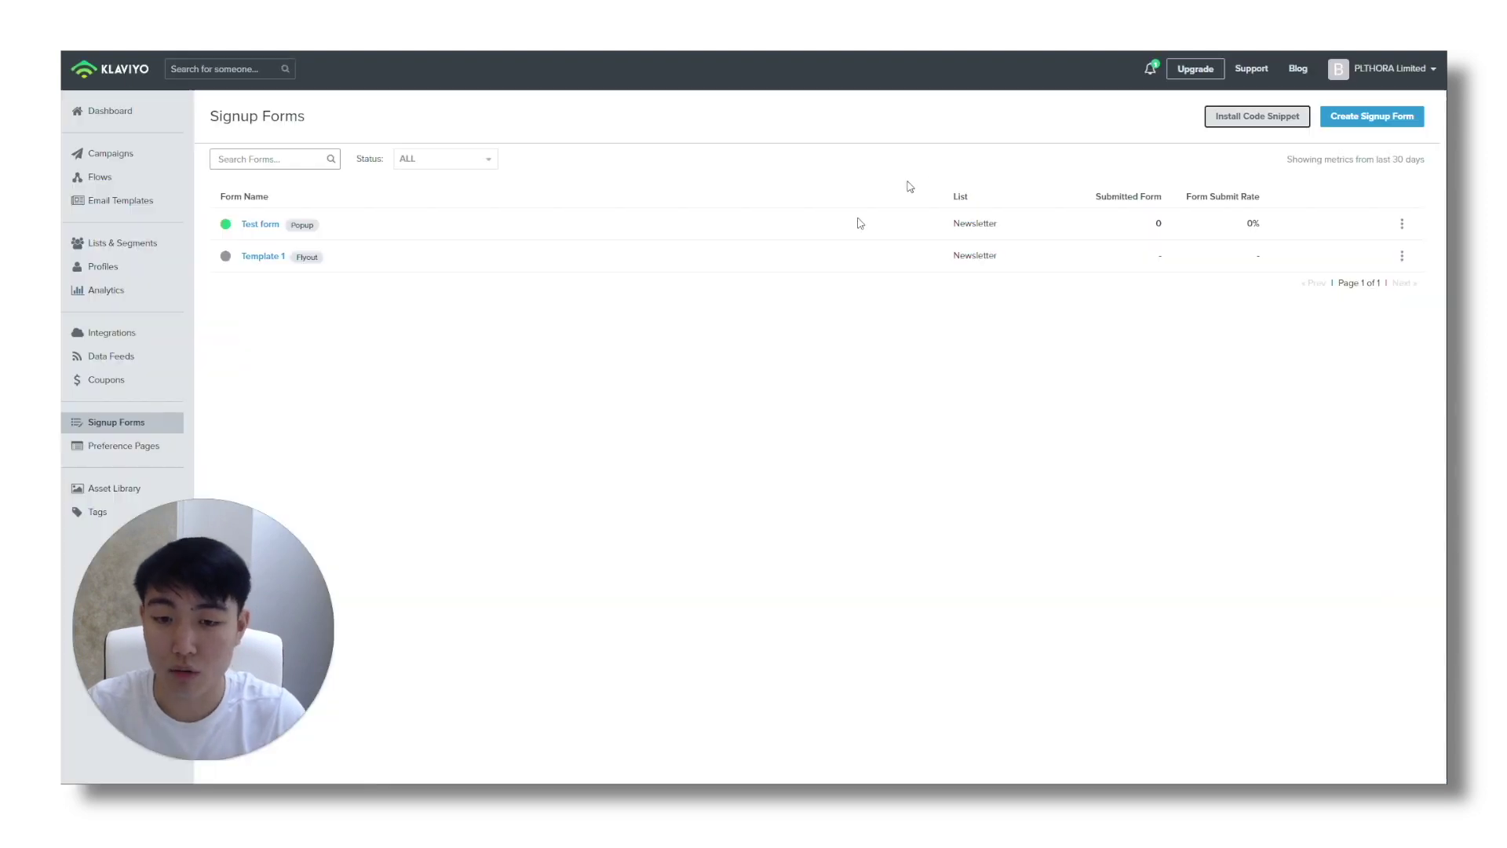
Step: Review the Shopify integration's onsite JavaScript setting
{"action": "left_click", "coordinate": [141, 340]}
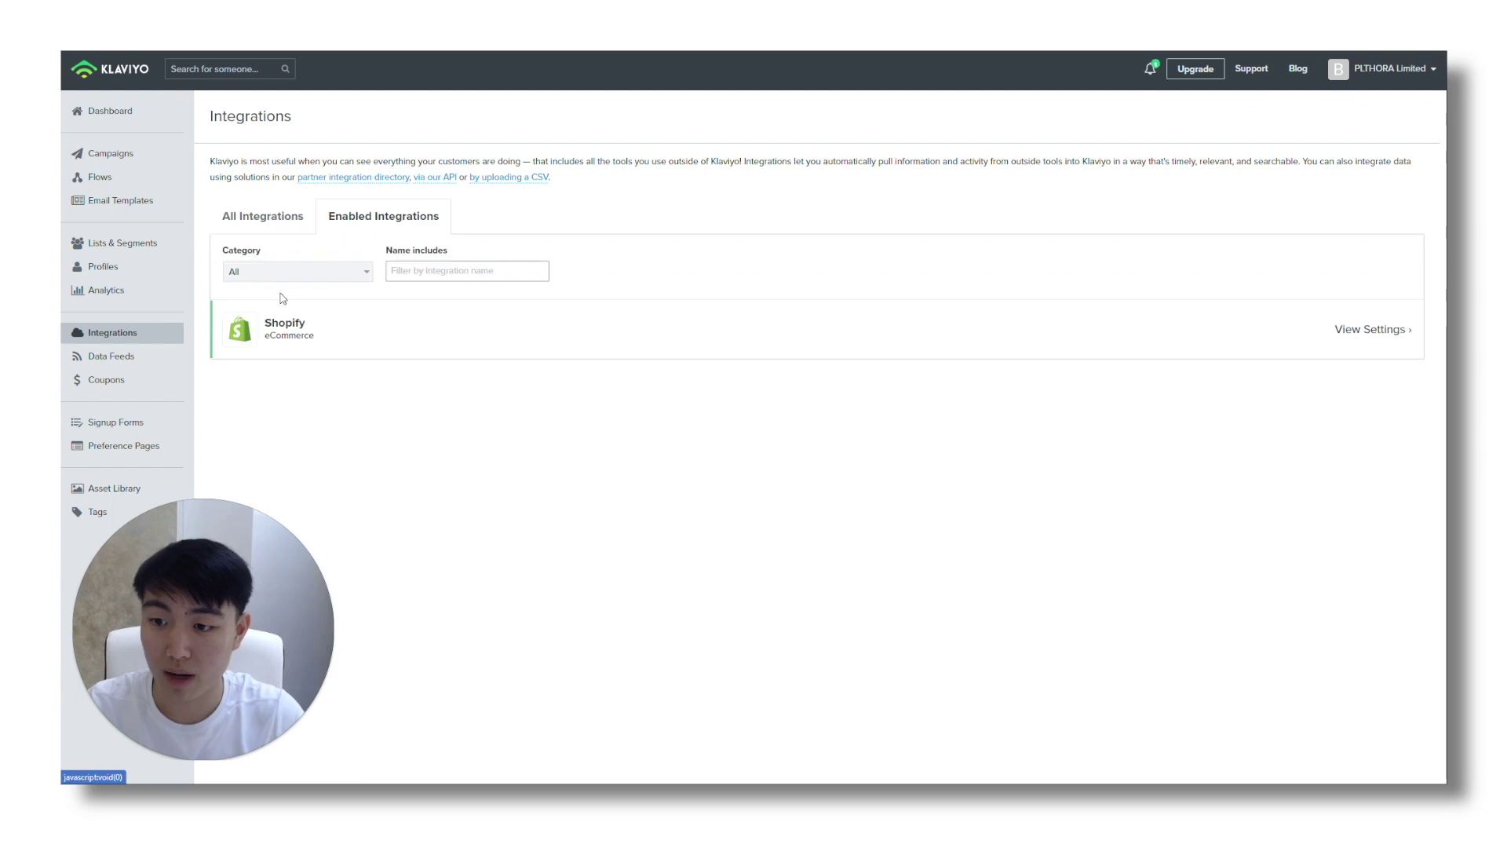
{"action": "left_click", "coordinate": [284, 333]}
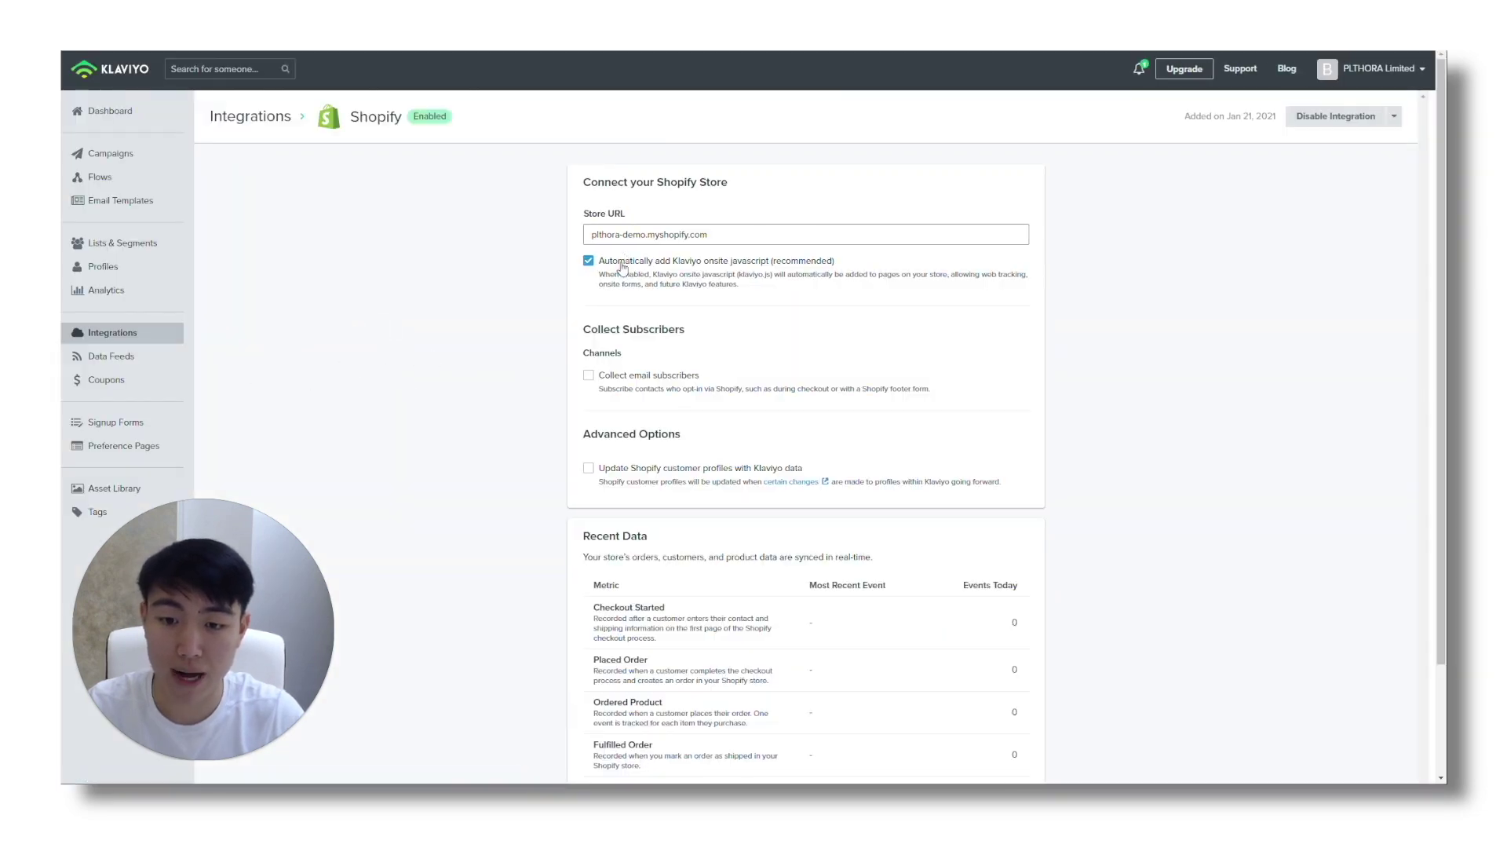
{"action": "left_click_drag", "start_coordinate": [671, 261], "coordinate": [863, 271]}
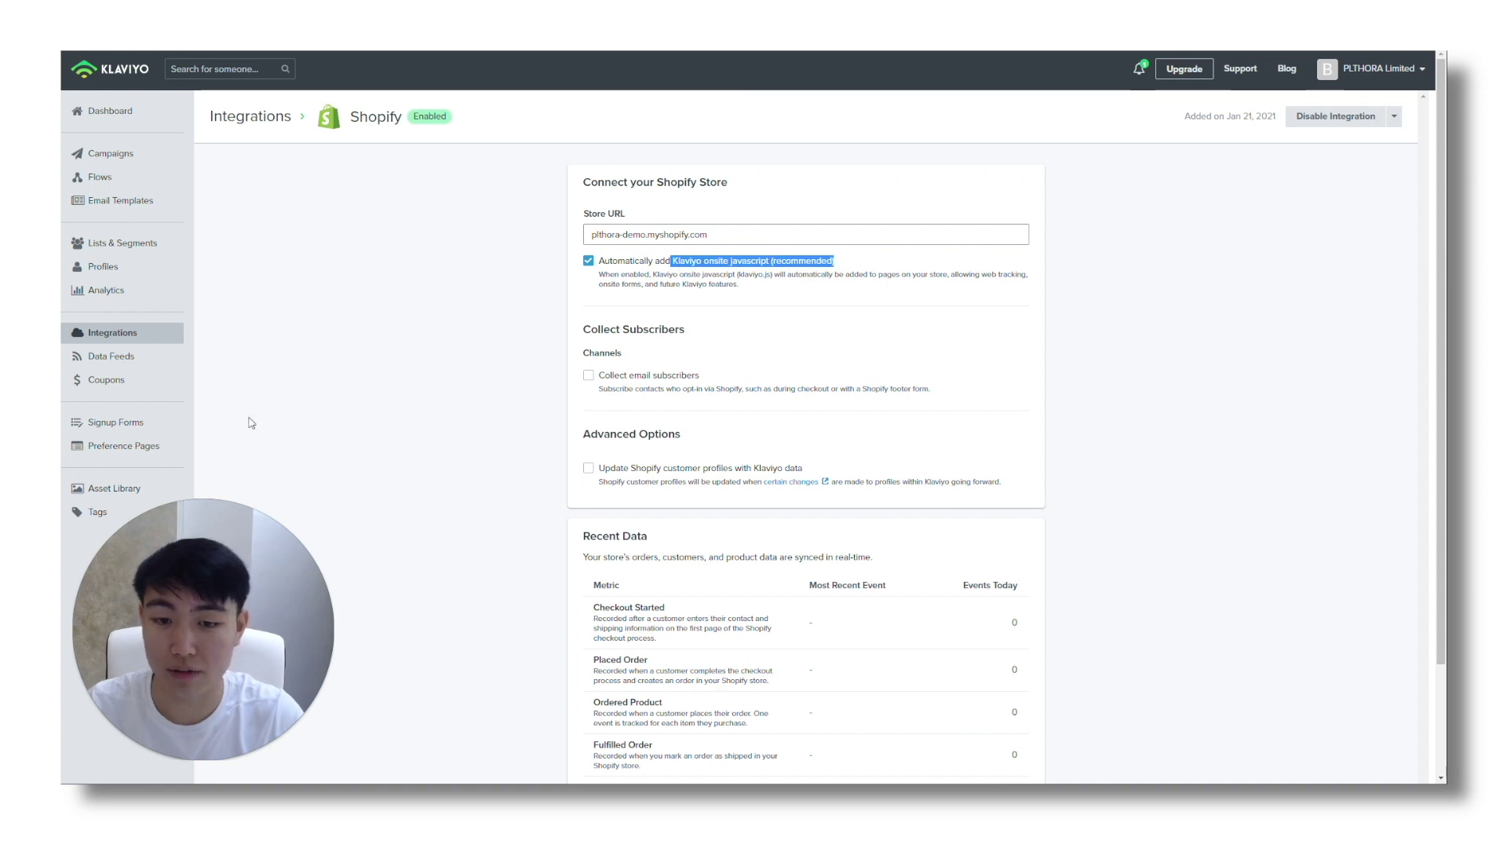
Step: Start a new signup form from the Signup Forms list and browse the popup, flyout and embed templates
{"action": "left_click", "coordinate": [152, 425]}
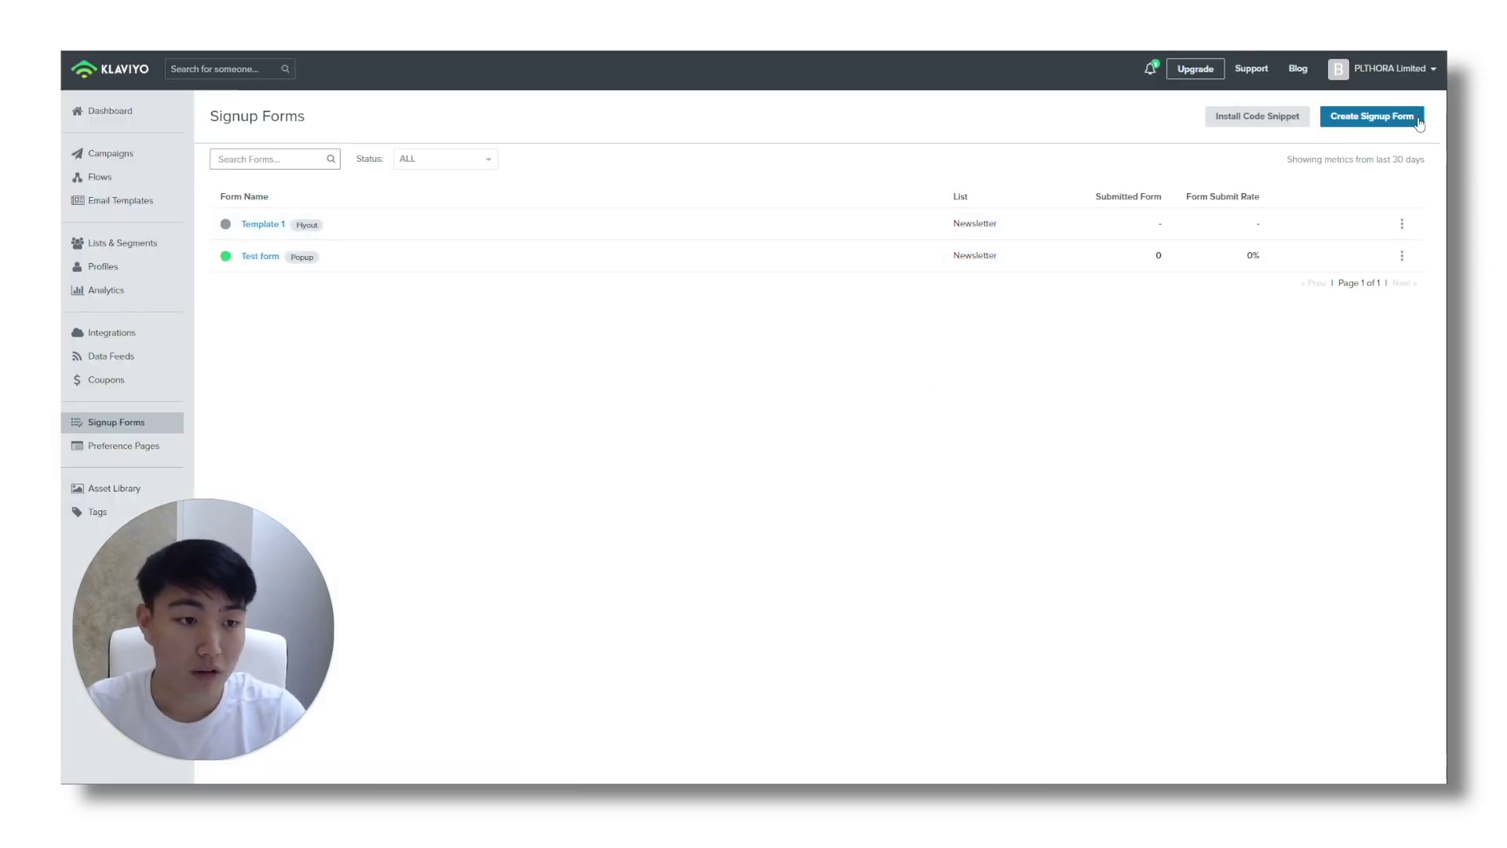
{"action": "left_click", "coordinate": [1416, 119]}
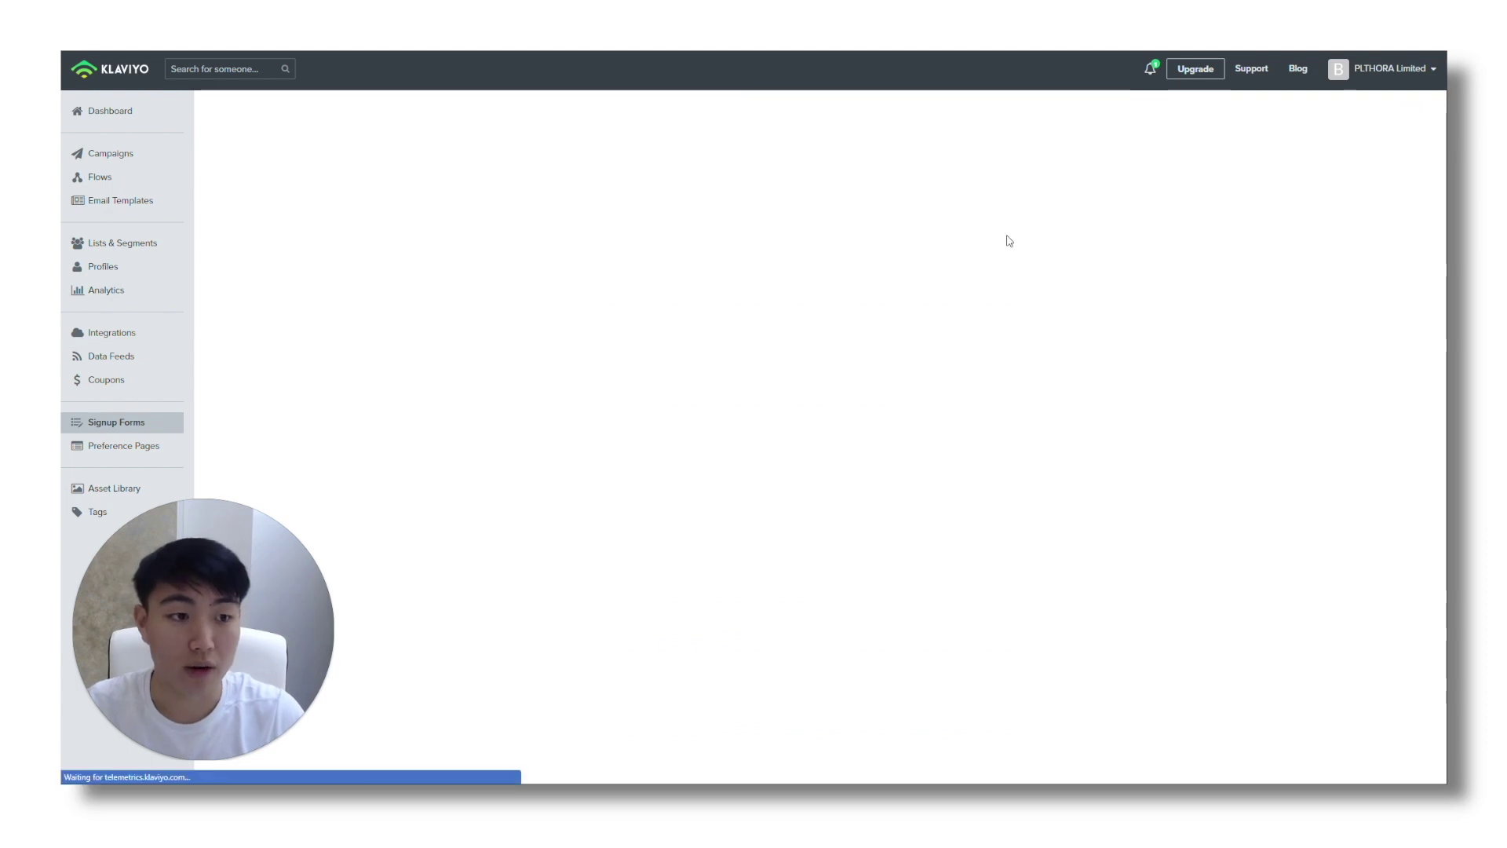
{"action": "scroll", "coordinate": [742, 283], "scroll_direction": "down", "scroll_amount": 6}
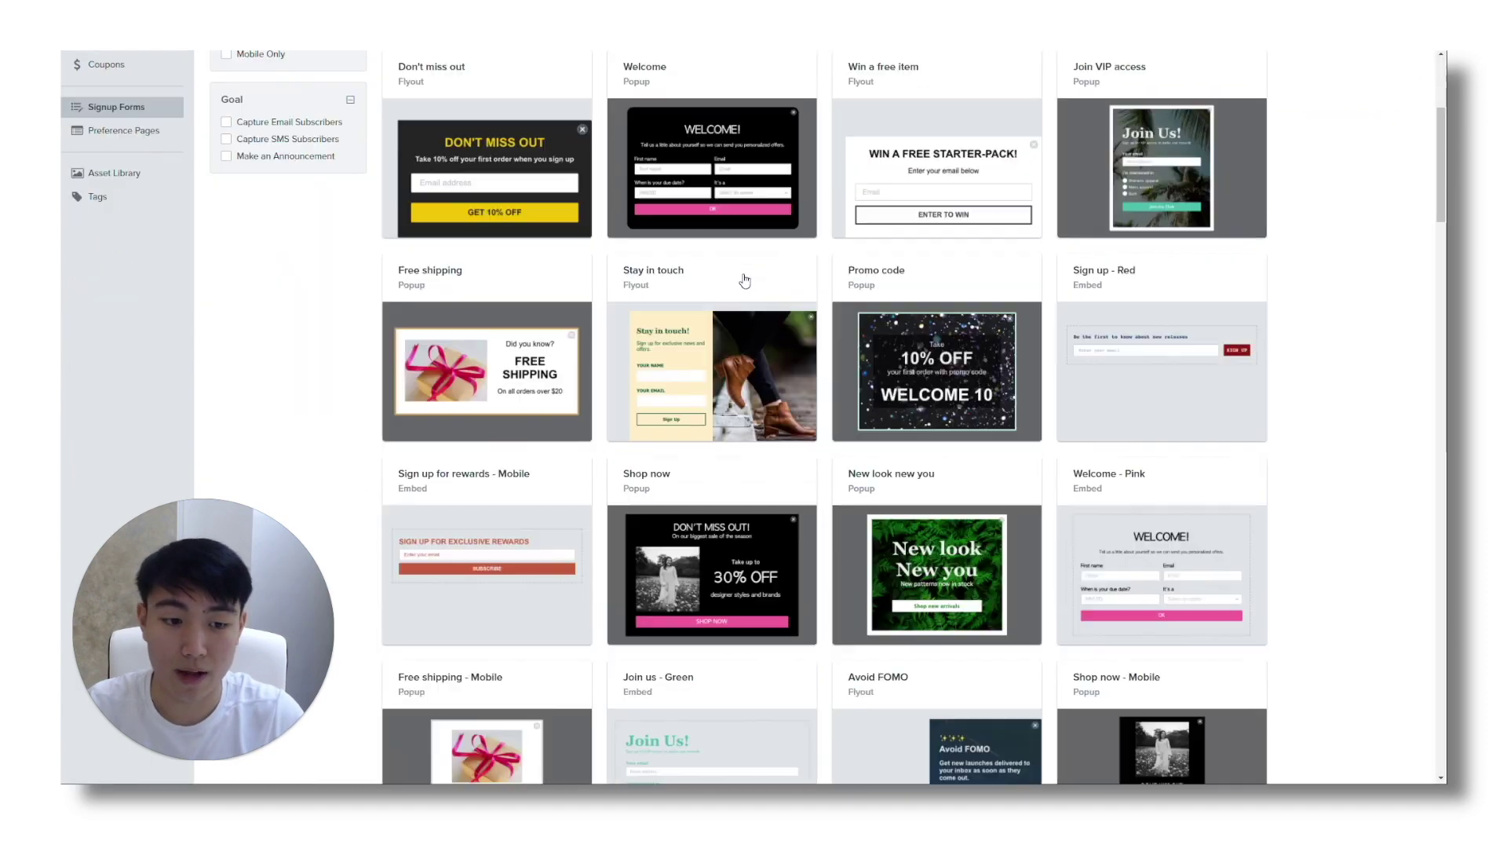
{"action": "scroll", "coordinate": [722, 298], "scroll_direction": "down", "scroll_amount": 5}
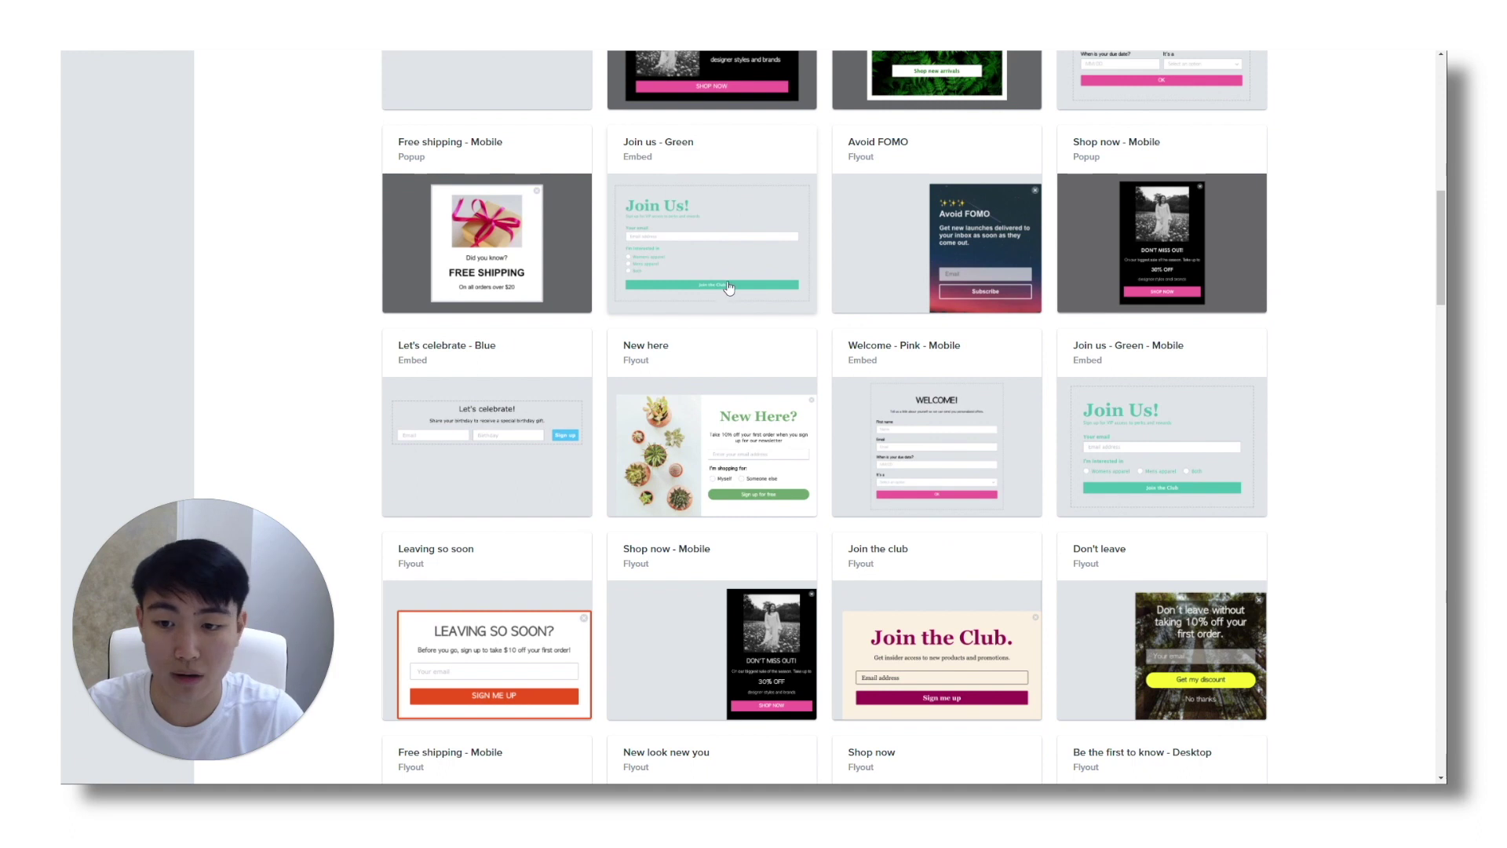
{"action": "scroll", "coordinate": [729, 287], "scroll_direction": "up", "scroll_amount": 10}
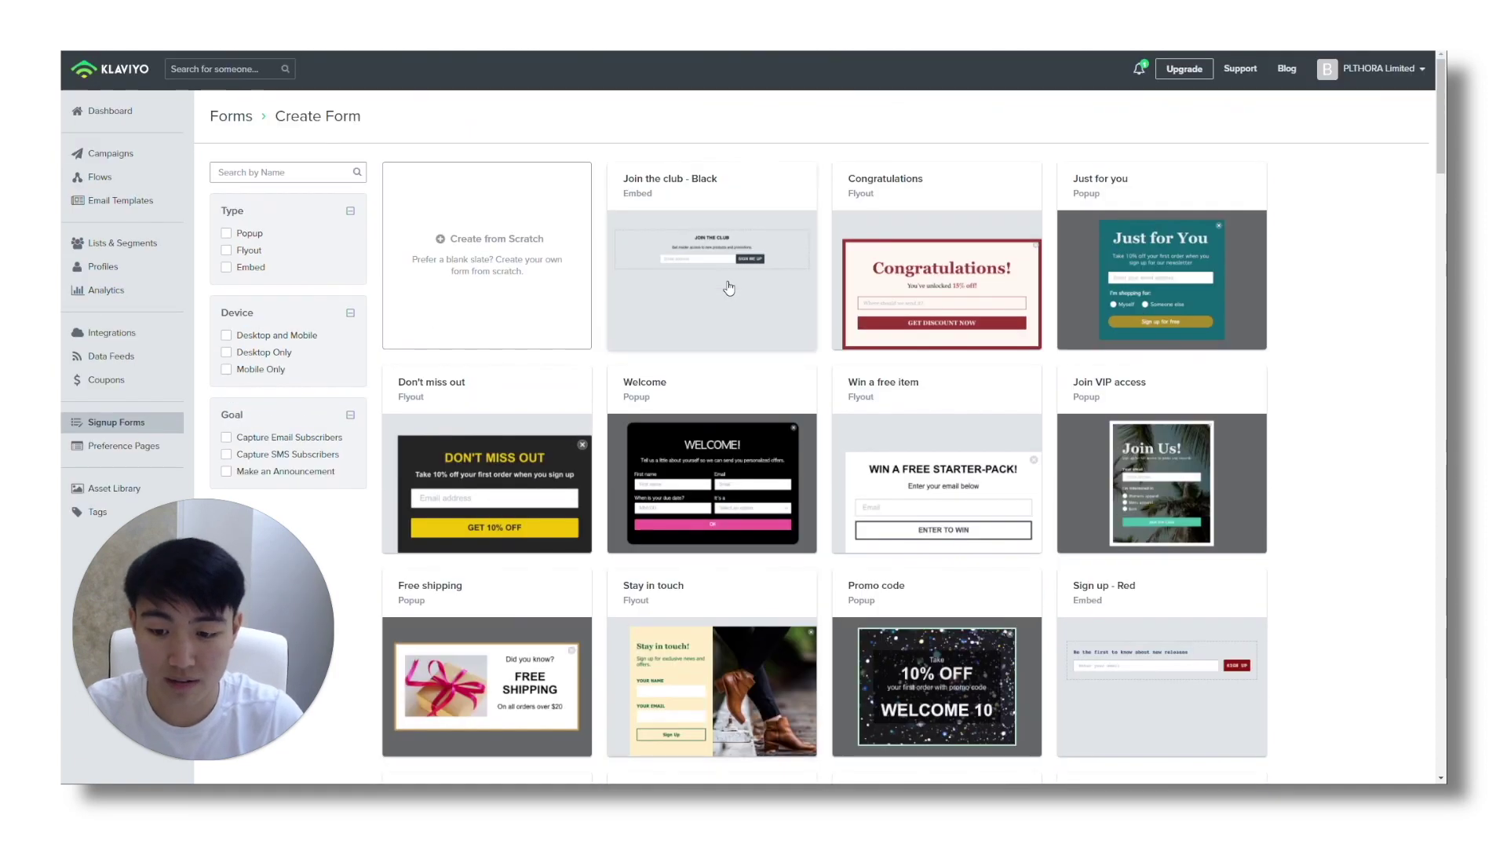
{"action": "scroll", "coordinate": [729, 287], "scroll_direction": "down", "scroll_amount": 3}
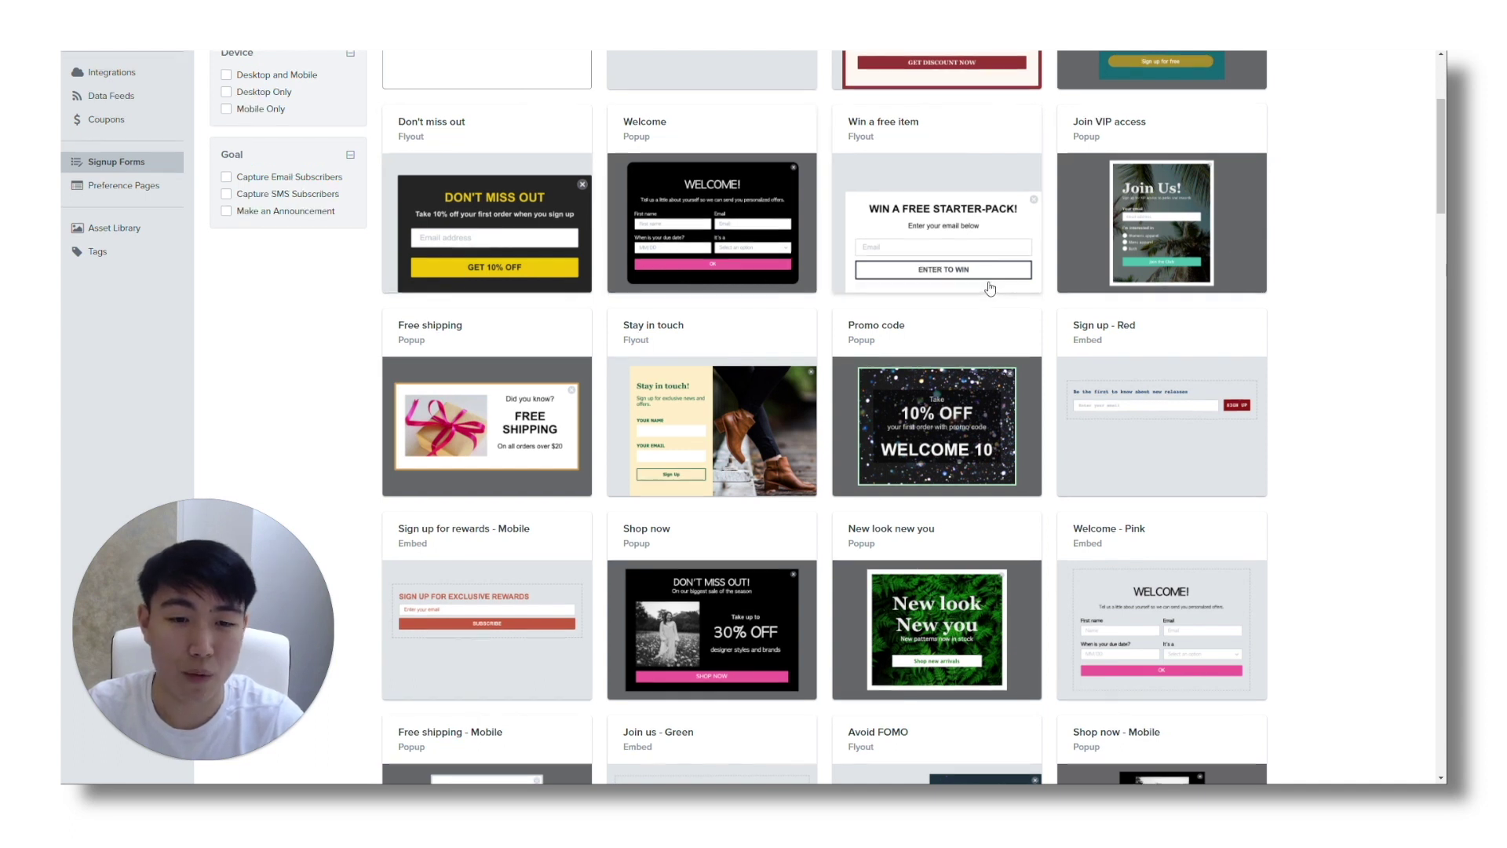
{"action": "scroll", "coordinate": [856, 284], "scroll_direction": "up", "scroll_amount": 3}
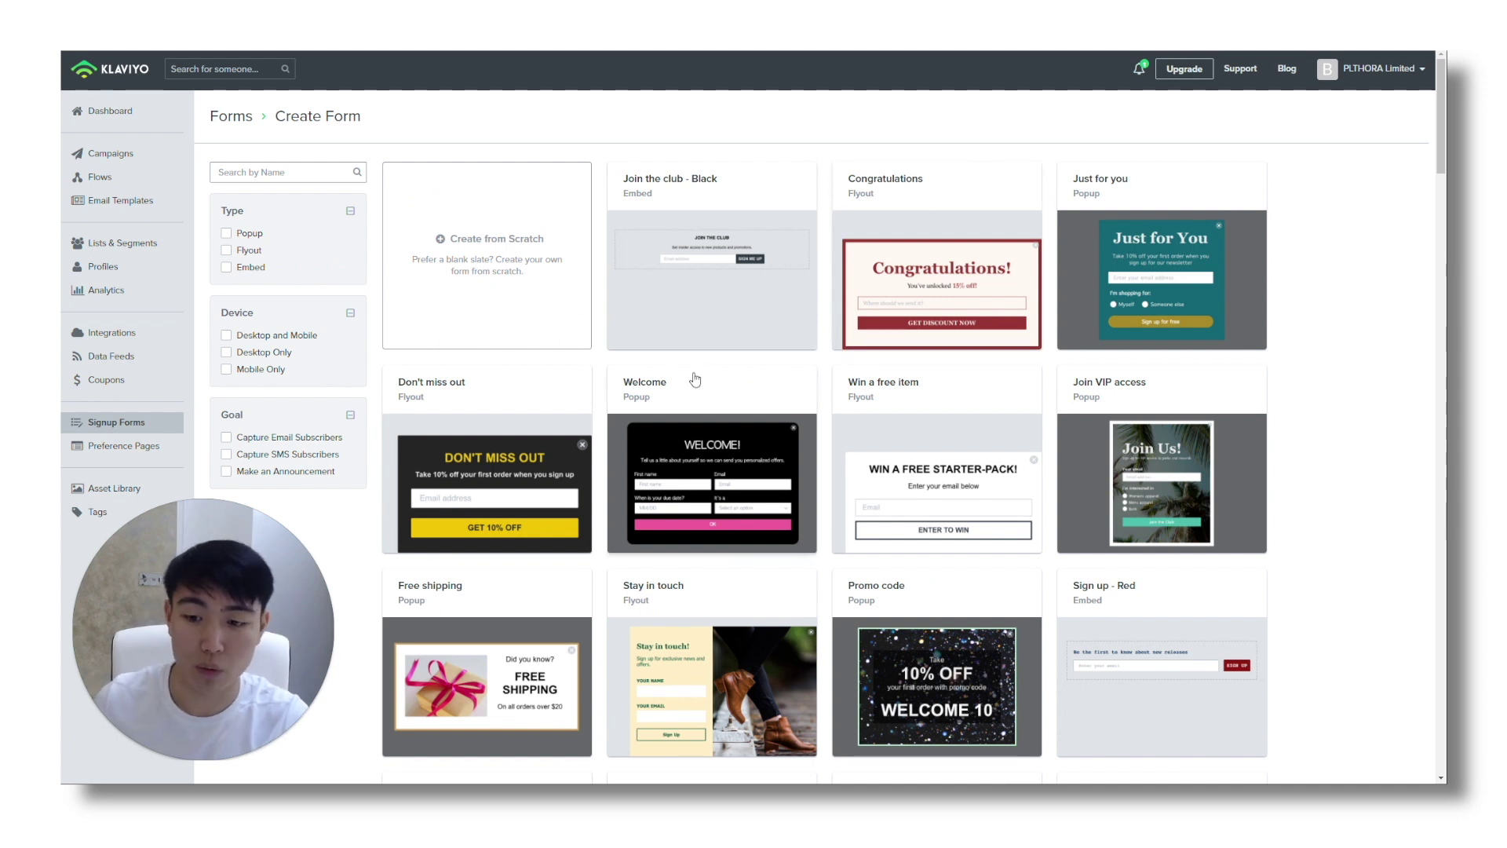
Step: Preview the Don't miss out template, then filter templates to Popup and Desktop and Mobile
{"action": "left_click", "coordinate": [463, 490]}
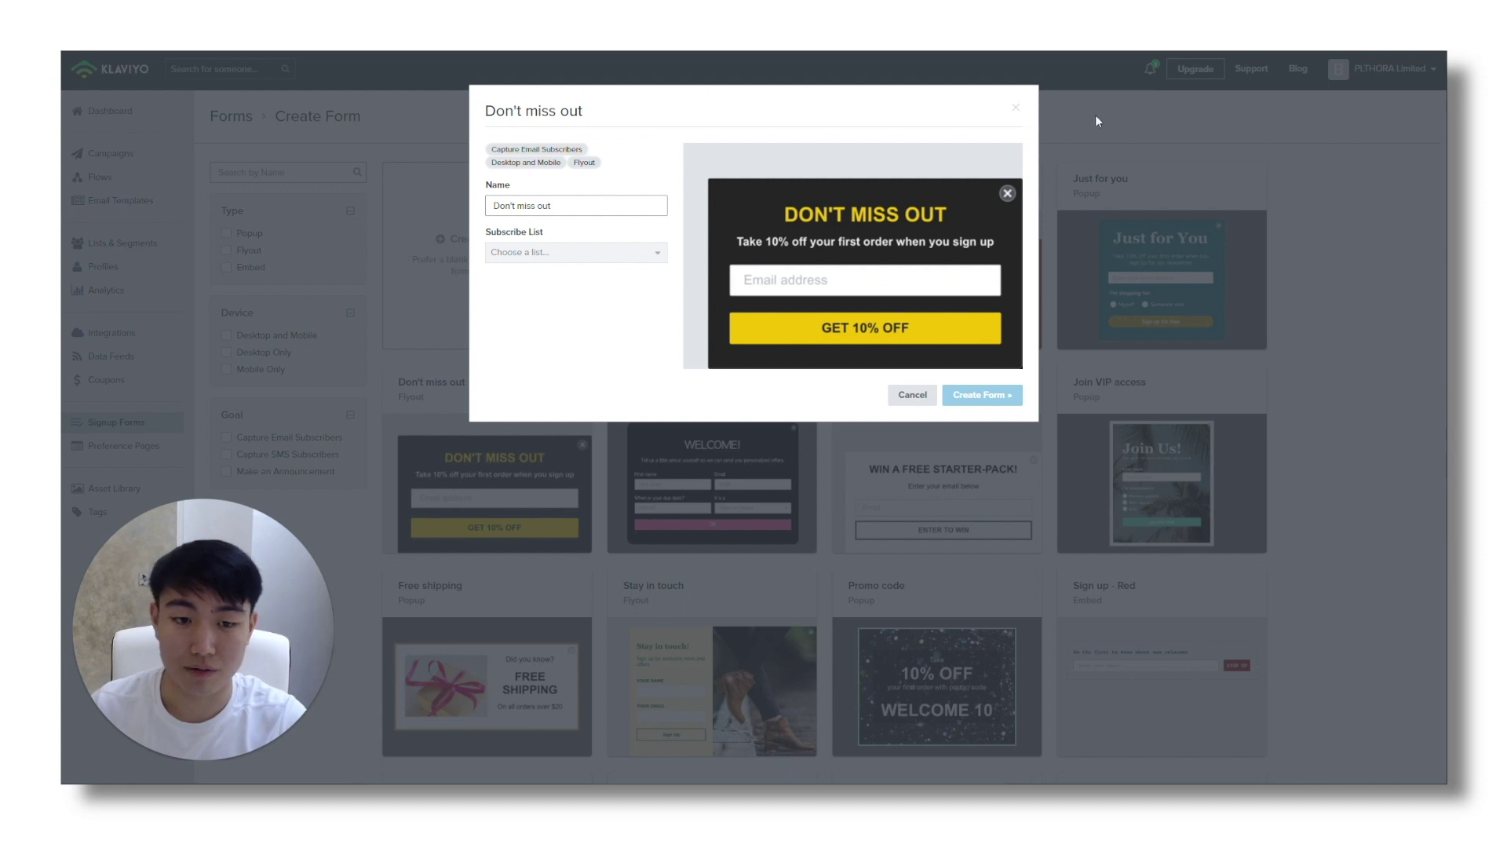
{"action": "left_click", "coordinate": [919, 403]}
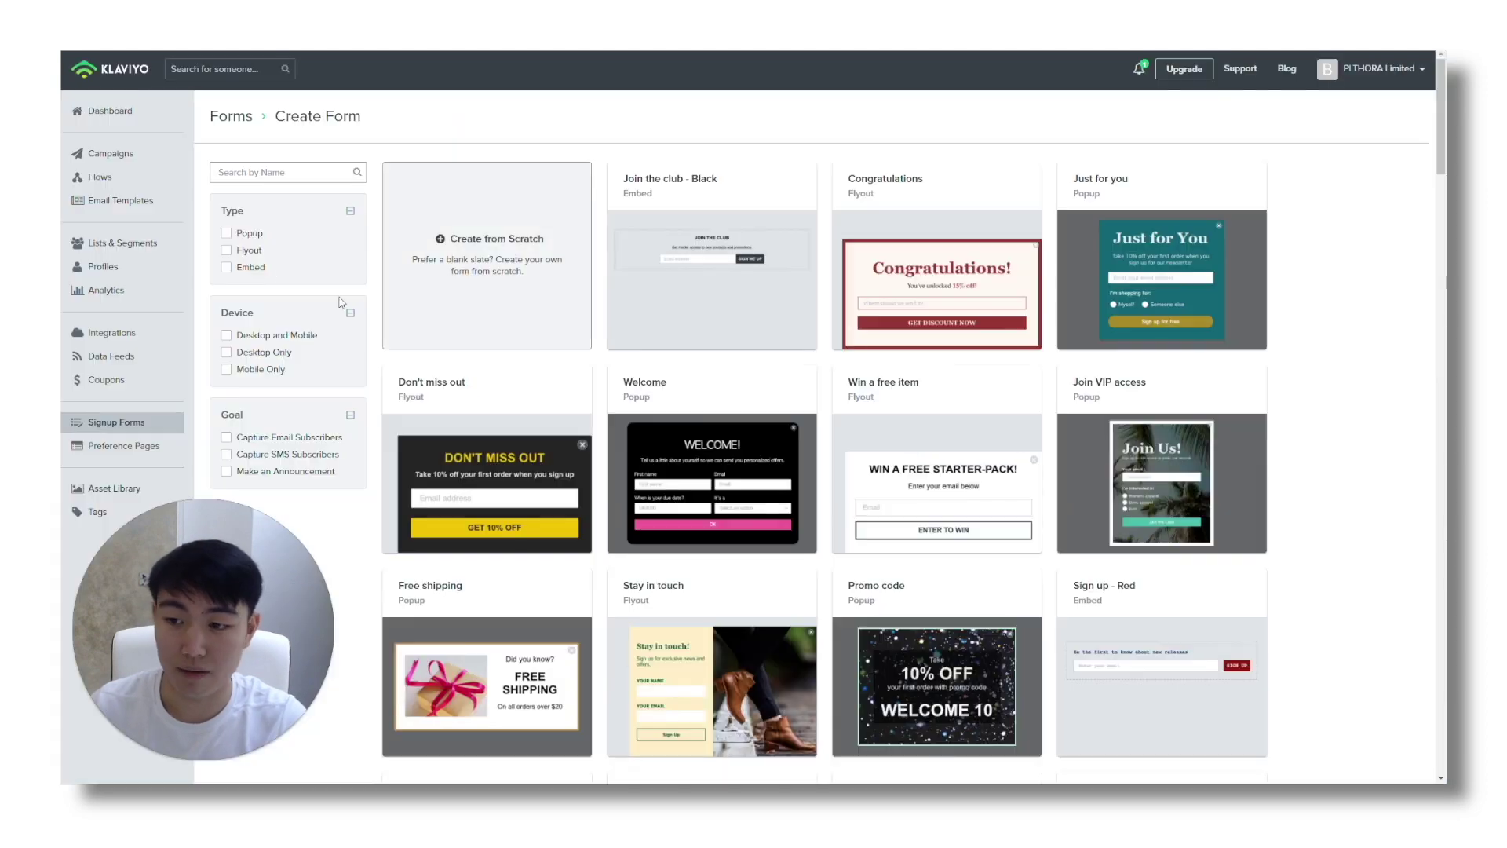
{"action": "left_click", "coordinate": [251, 235]}
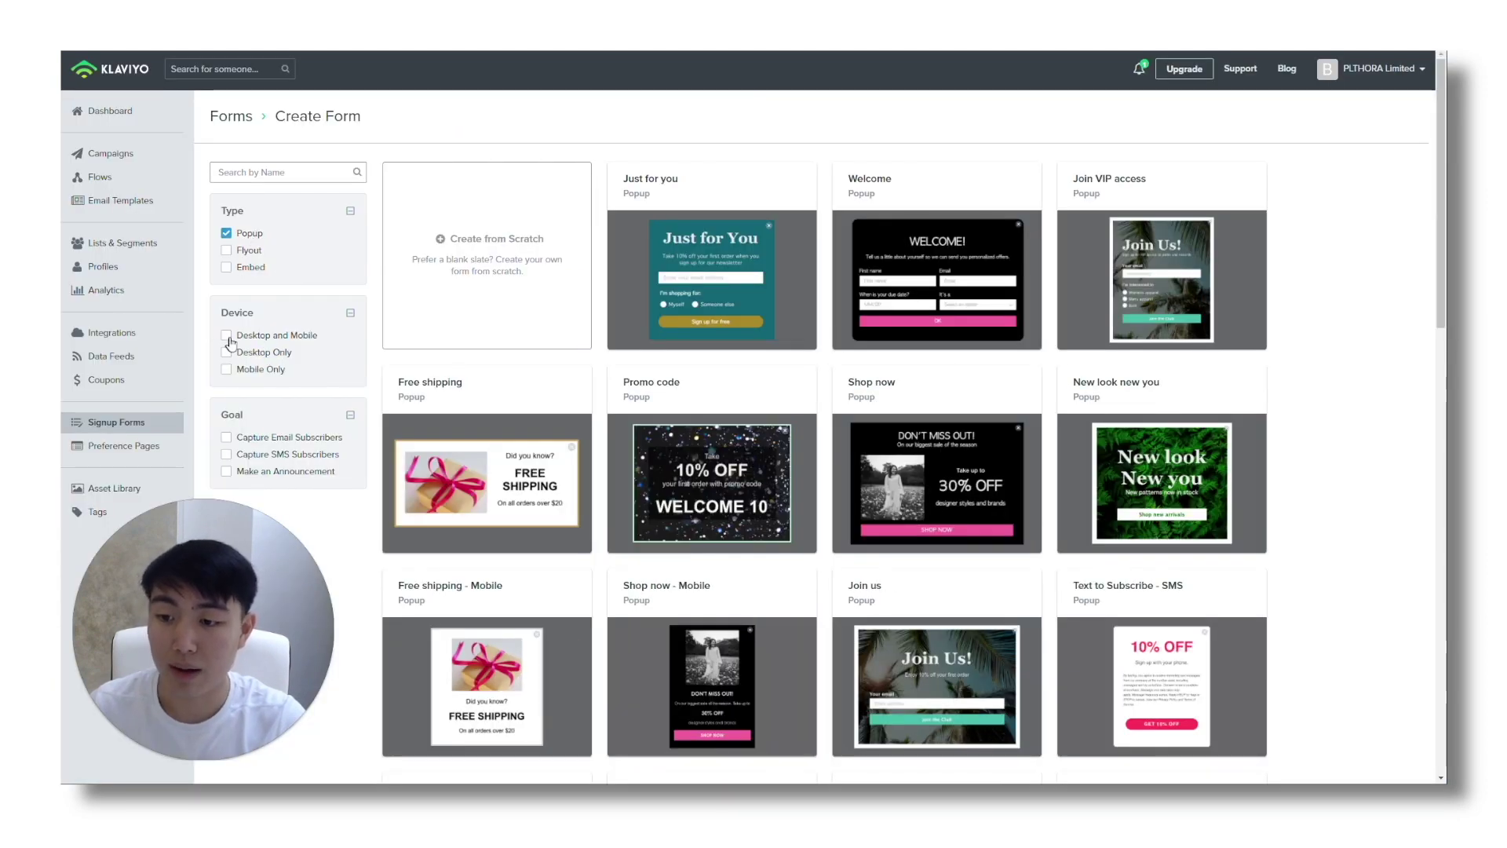
{"action": "left_click", "coordinate": [227, 336]}
{"action": "scroll", "coordinate": [777, 344], "scroll_direction": "down", "scroll_amount": 3}
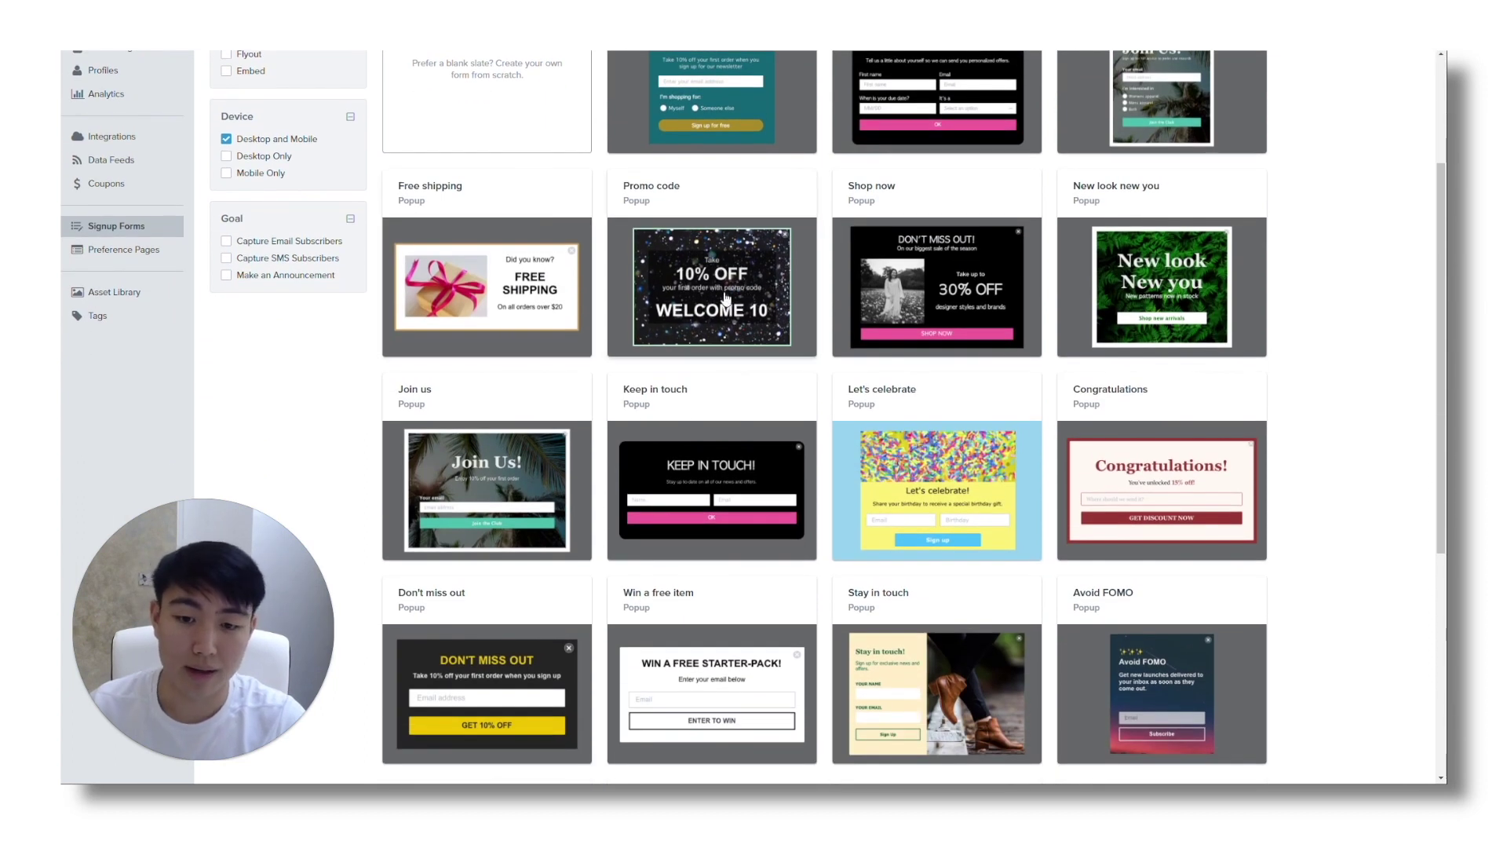
Step: Create a form from the Join us template, subscribing signups to the Newsletter list
{"action": "left_click", "coordinate": [473, 474]}
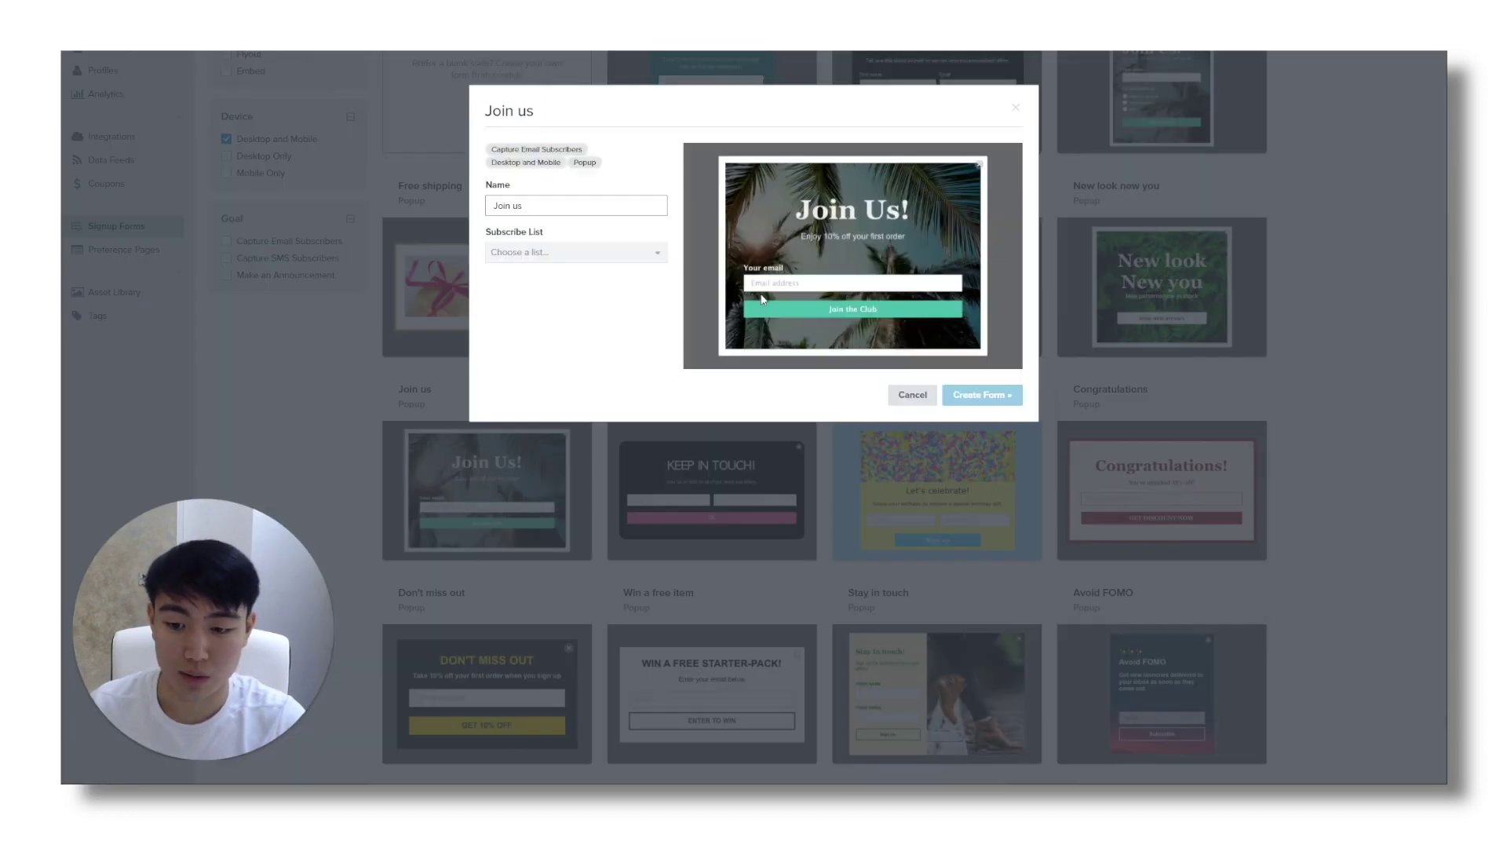
{"action": "left_click", "coordinate": [569, 252]}
{"action": "left_click", "coordinate": [573, 309]}
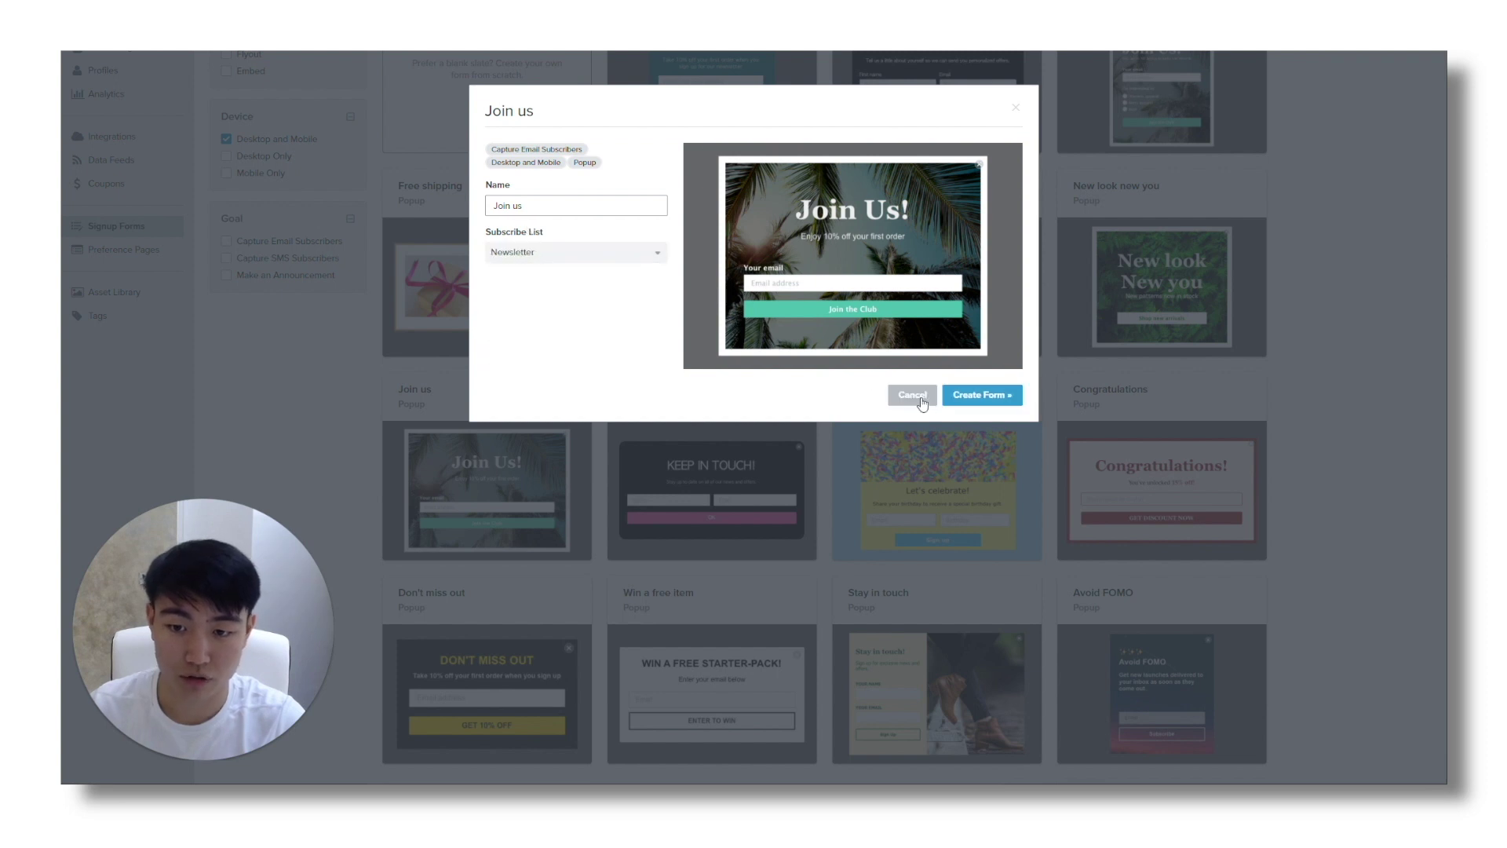
{"action": "left_click", "coordinate": [969, 404]}
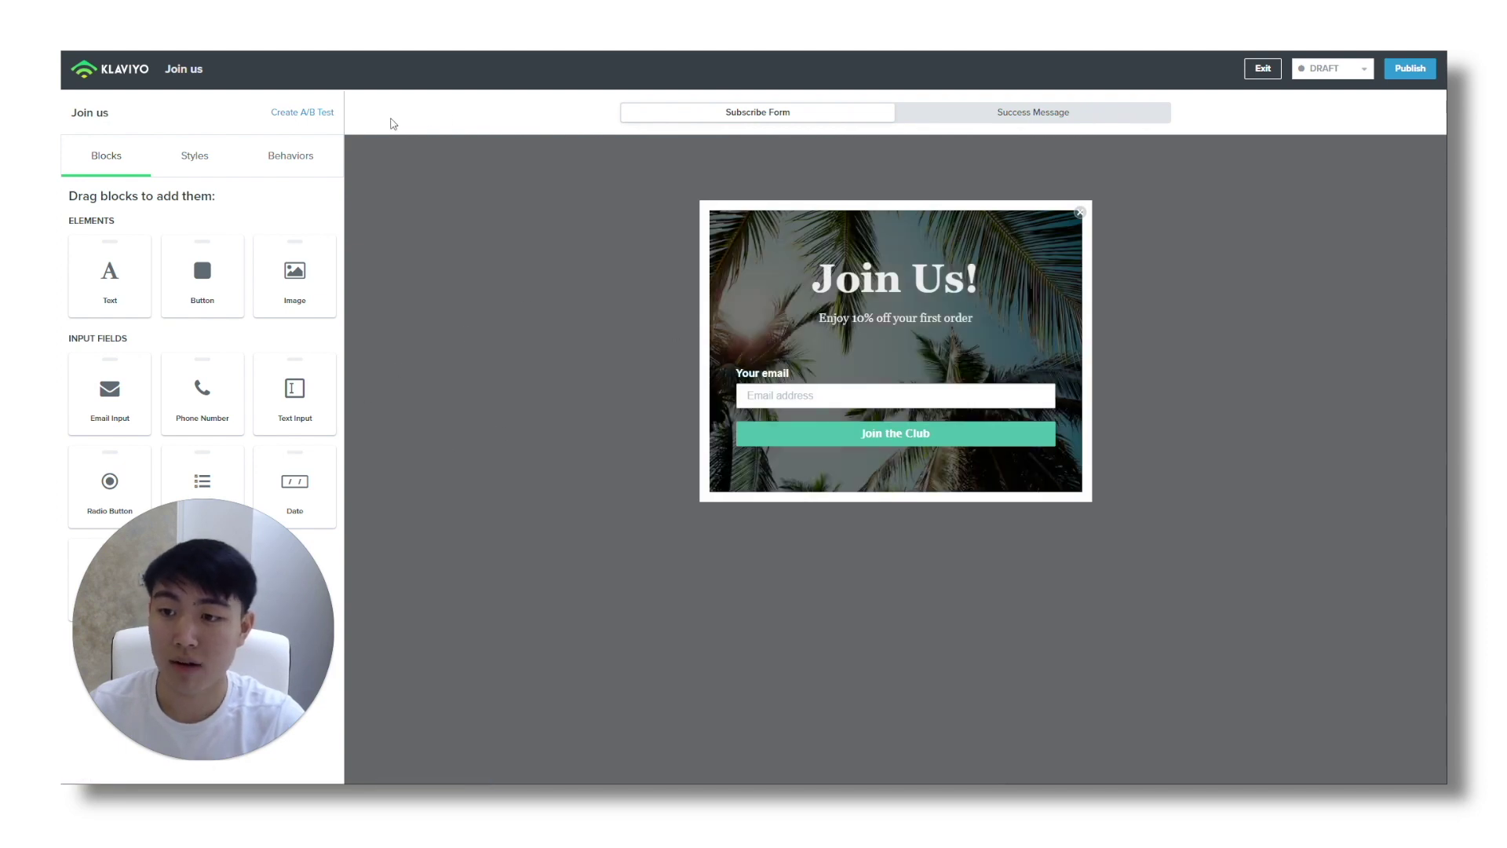
Step: Open the Join us form's Behaviors settings, showing it appears immediately on page load
{"action": "left_click", "coordinate": [306, 168]}
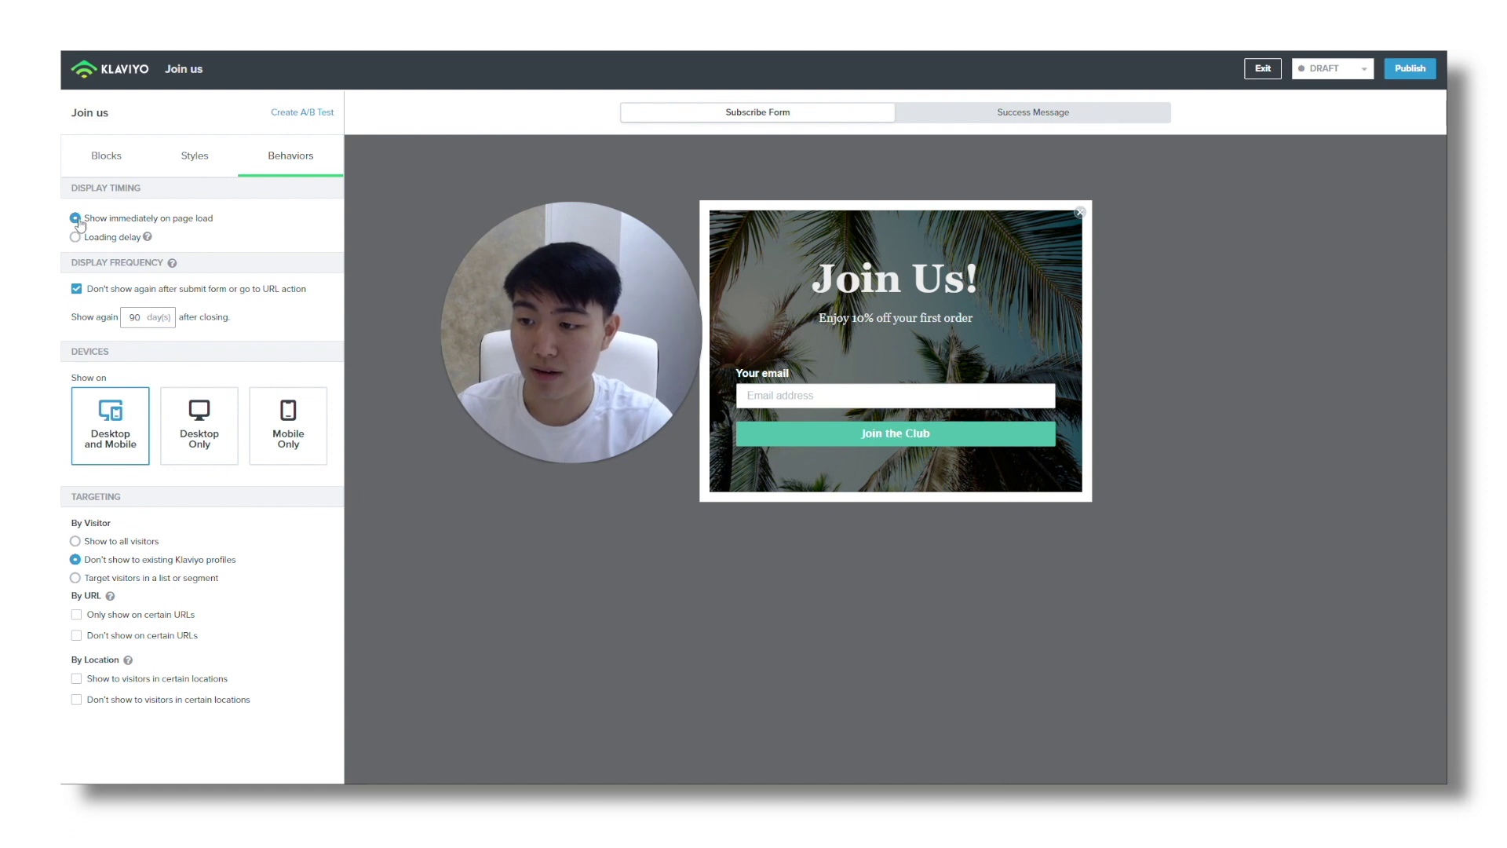
{"action": "left_click_drag", "start_coordinate": [89, 218], "coordinate": [241, 219]}
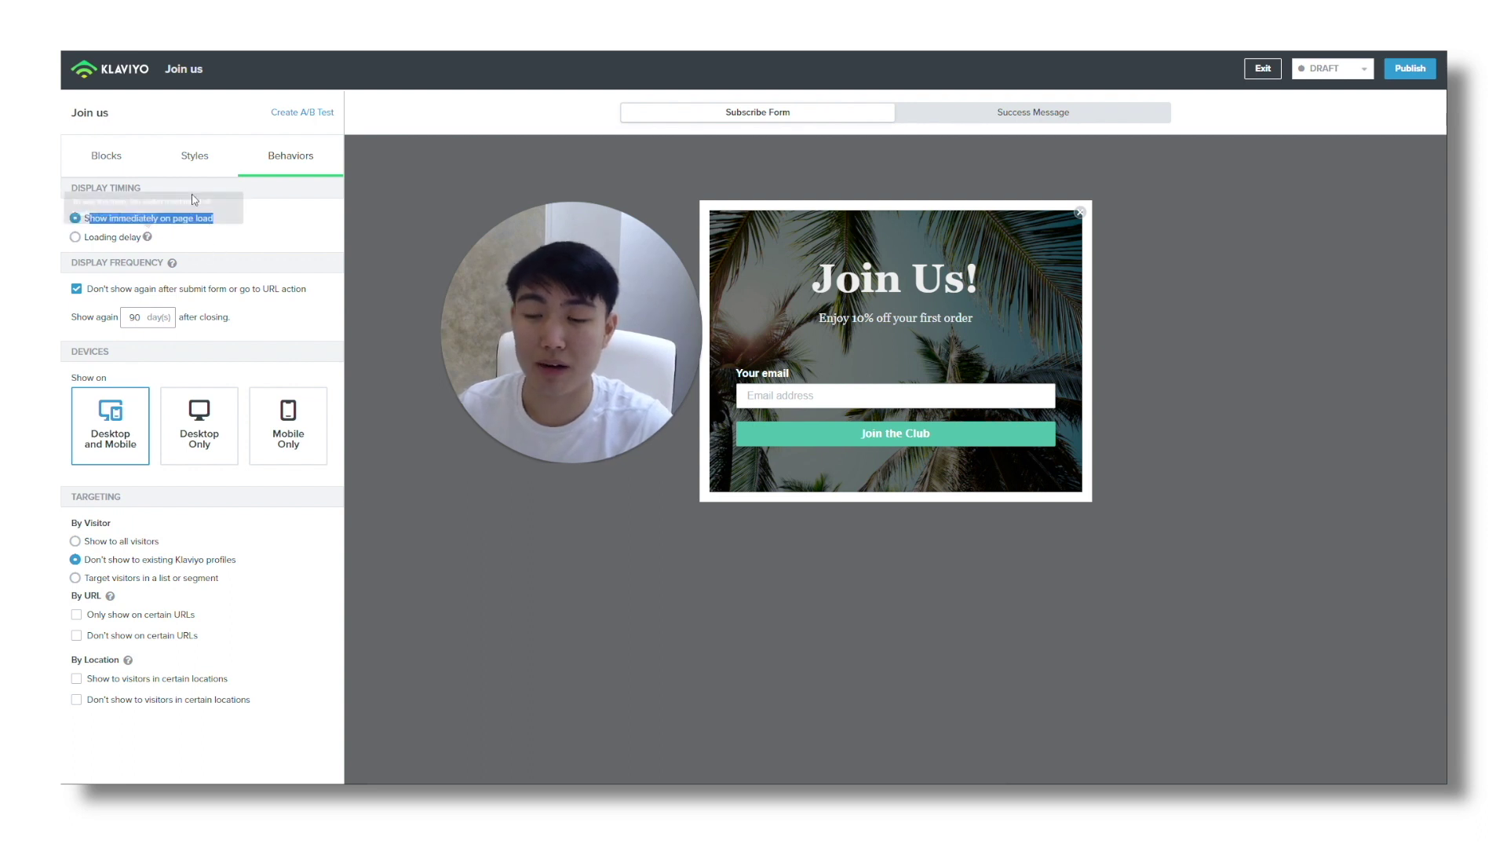
Step: Set a loading-delay display: on exit, 14 seconds after load, or at 60% scroll
{"action": "left_click", "coordinate": [129, 243]}
{"action": "left_click", "coordinate": [126, 253]}
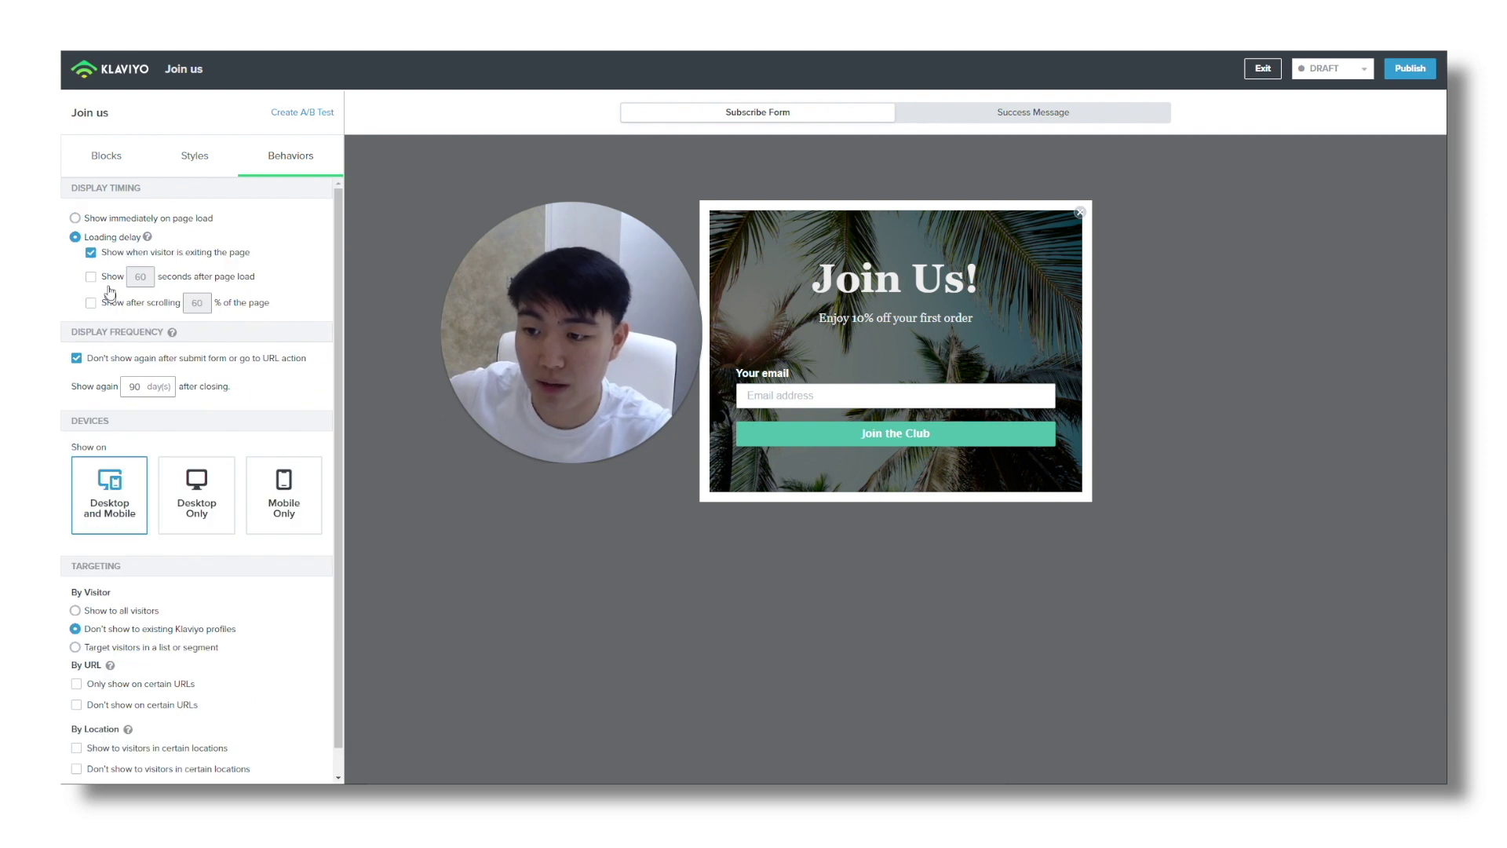
{"action": "left_click", "coordinate": [111, 277]}
{"action": "left_click", "coordinate": [110, 303]}
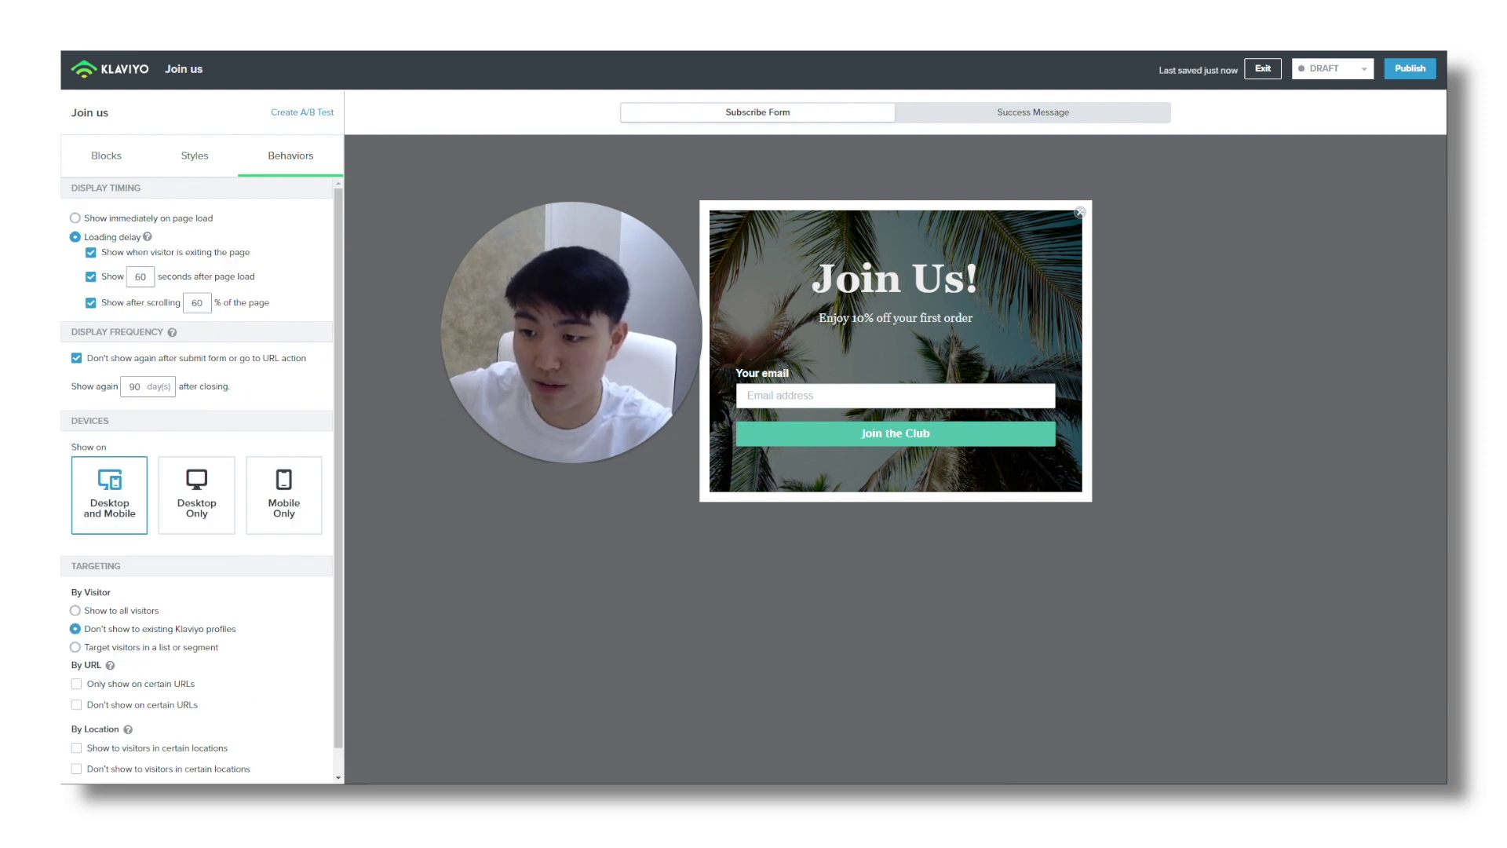
{"action": "left_click", "coordinate": [90, 277]}
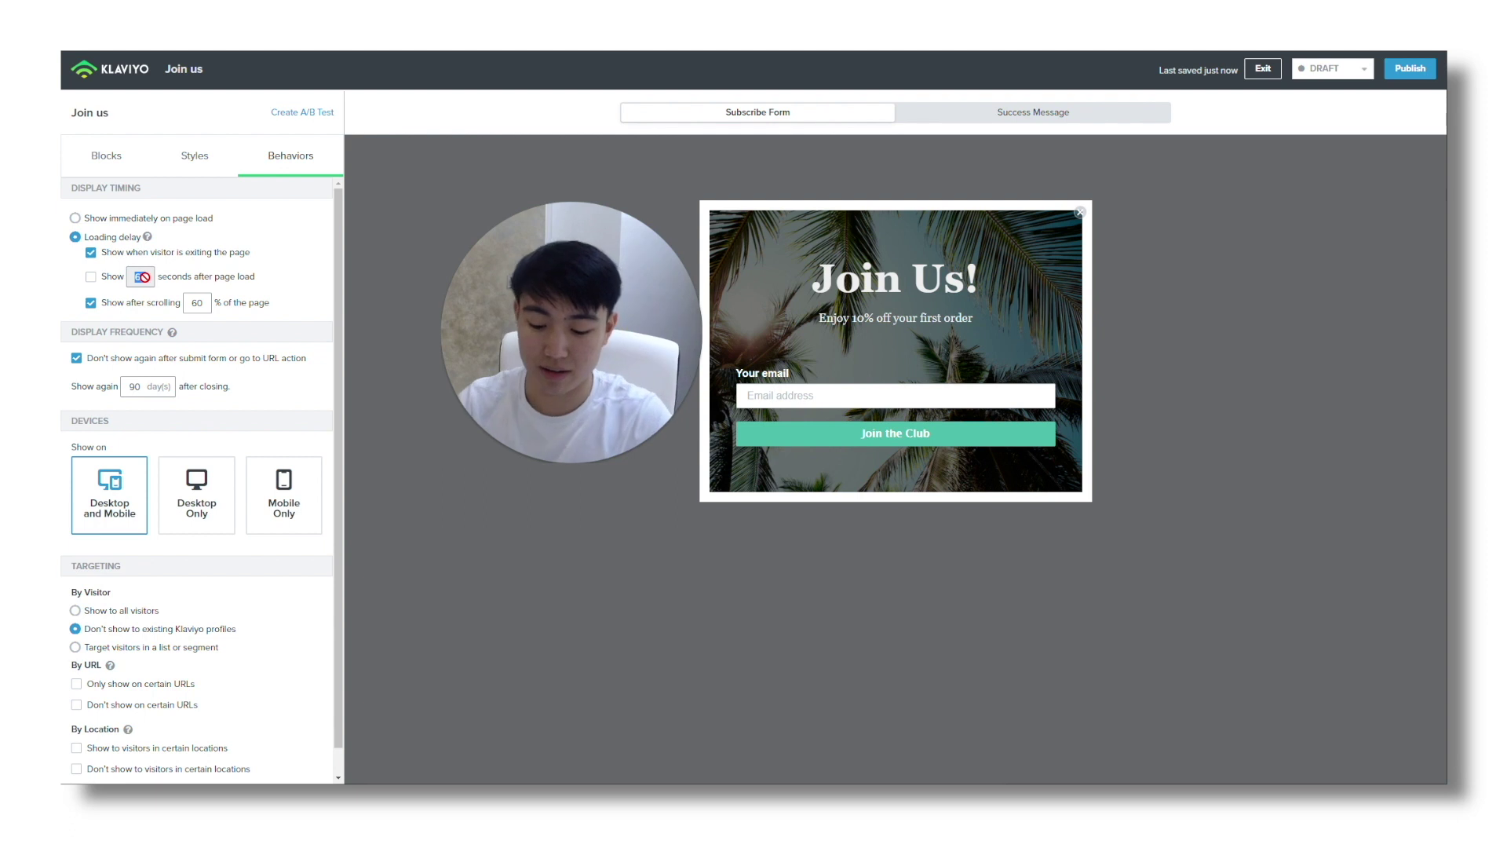
{"action": "left_click", "coordinate": [106, 275]}
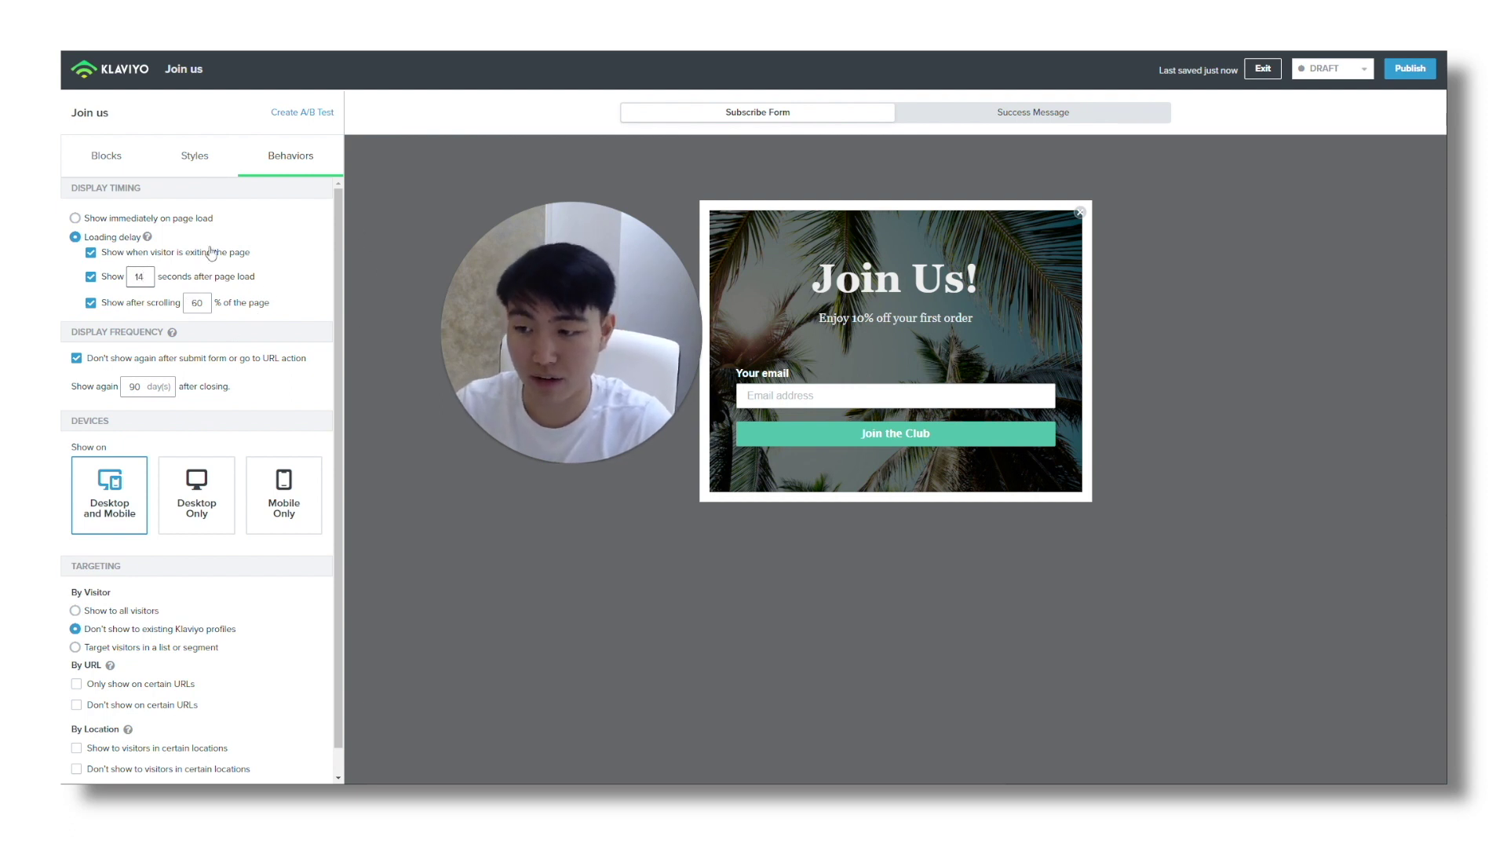
{"action": "double_click", "coordinate": [197, 303]}
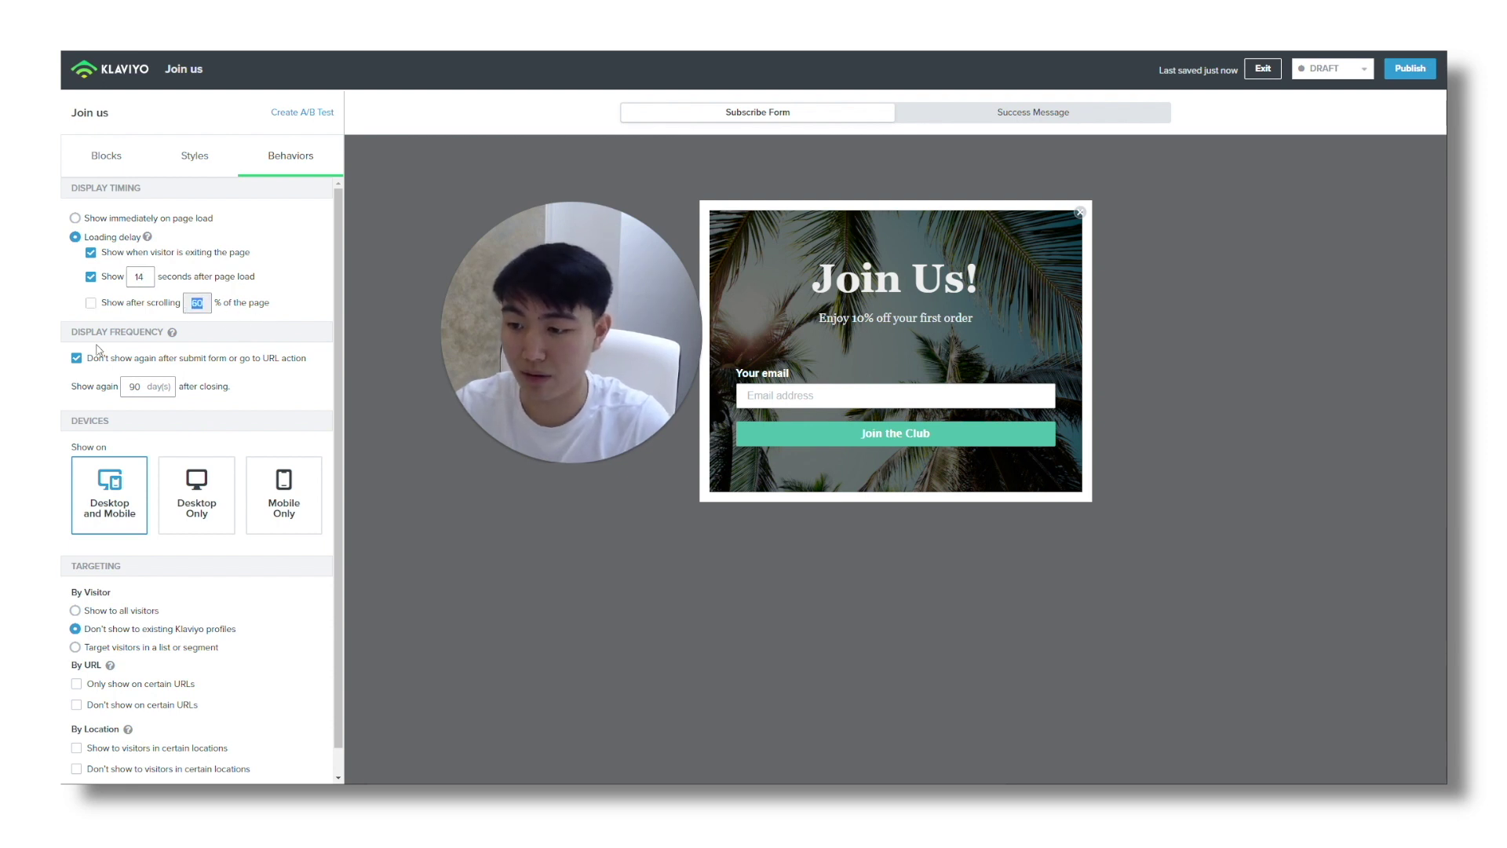
{"action": "left_click", "coordinate": [125, 309]}
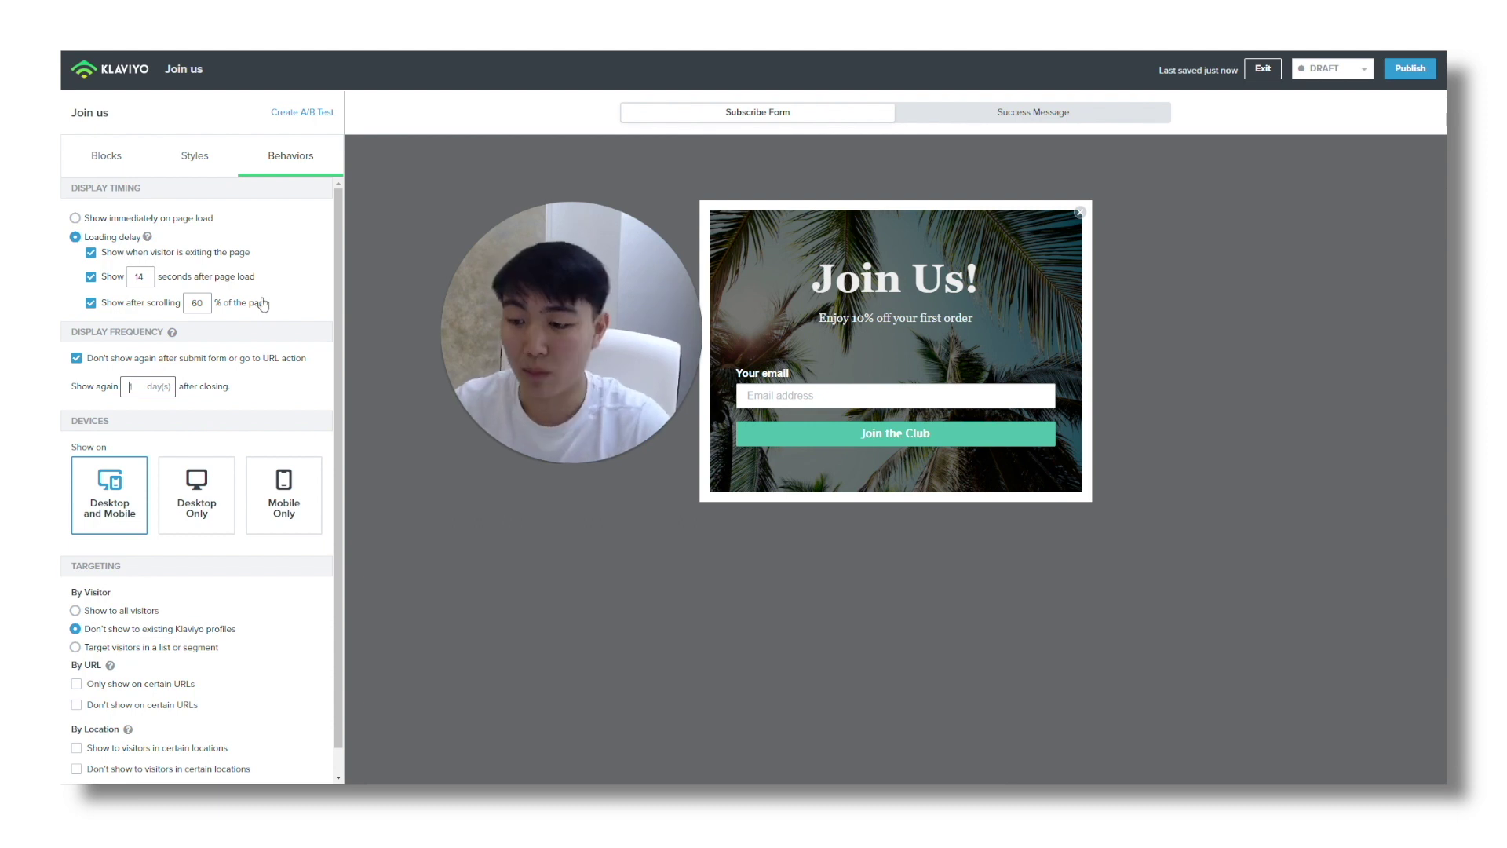
Step: Switch the Join us form from Draft to Live and publish it
{"action": "left_click", "coordinate": [118, 161]}
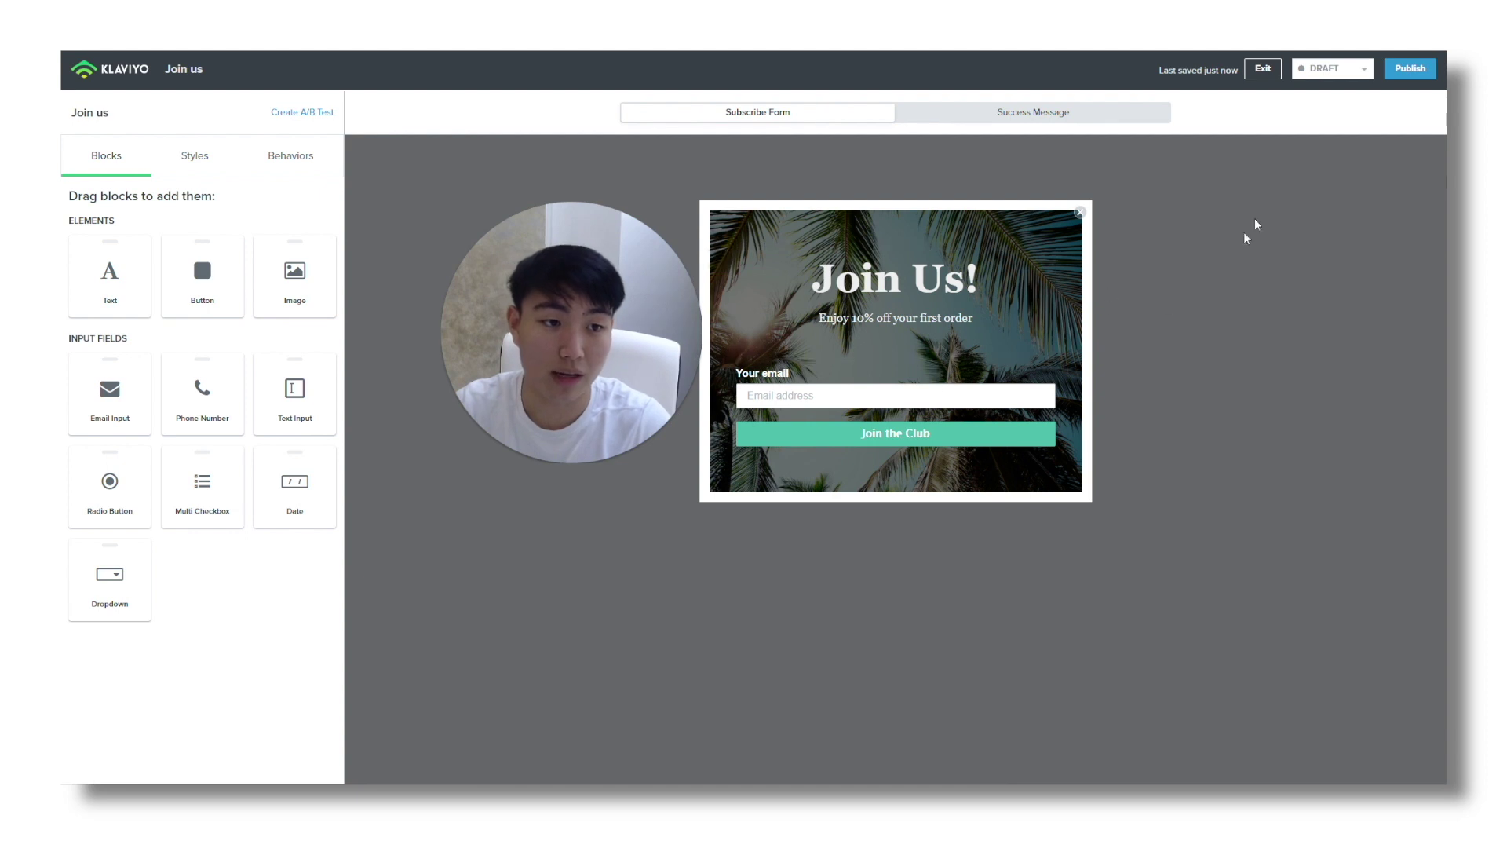
{"action": "left_click", "coordinate": [1332, 69]}
{"action": "left_click", "coordinate": [1411, 71]}
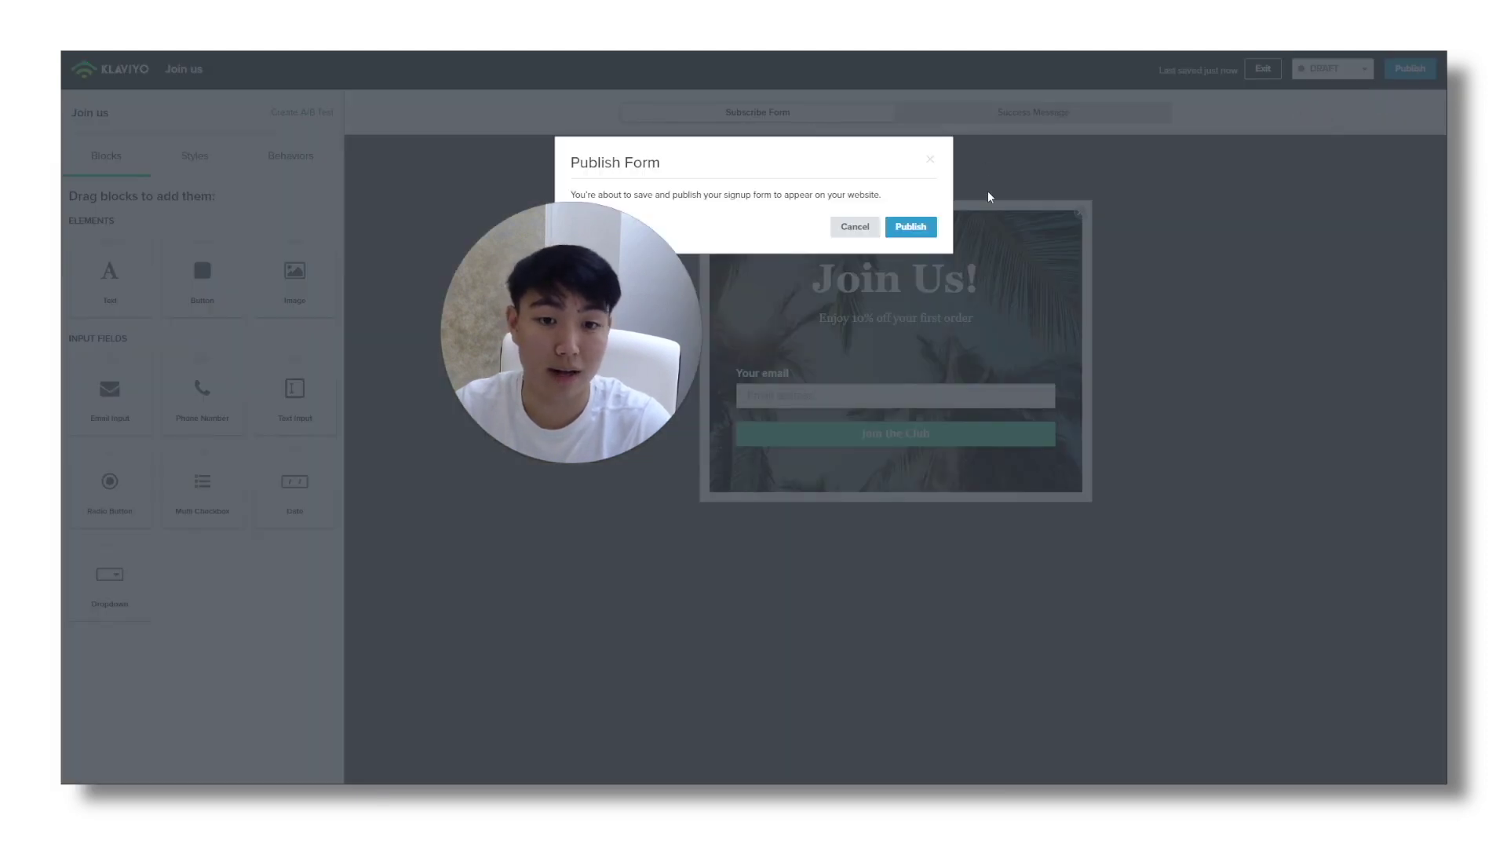
{"action": "left_click", "coordinate": [927, 227]}
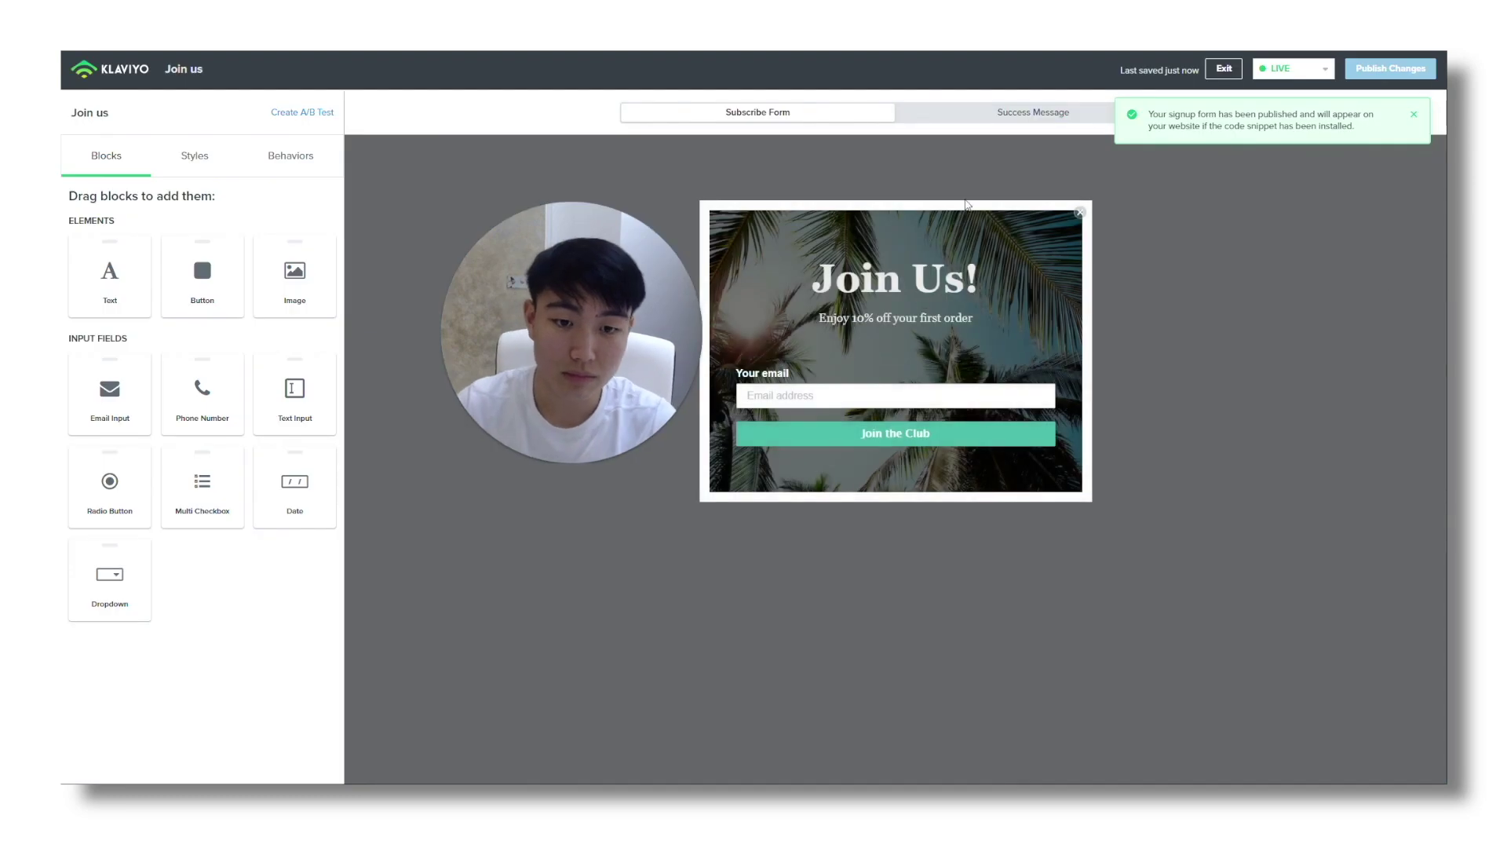